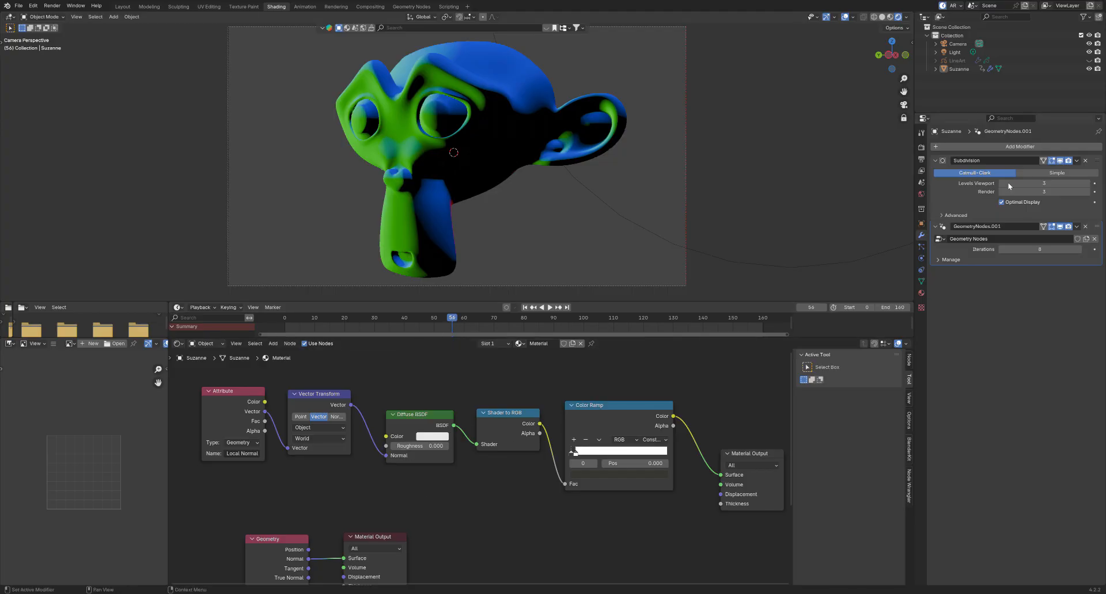
Make the Material Output fed by the Color Ramp the active output and play the animation to about frame 76.
left_click(741, 460)
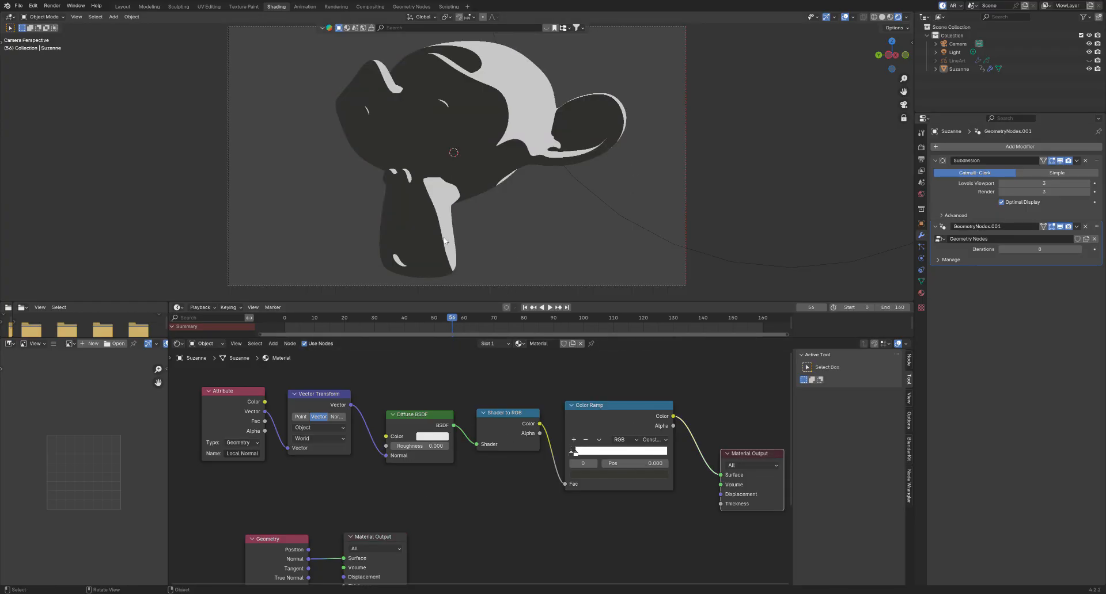
key("space")
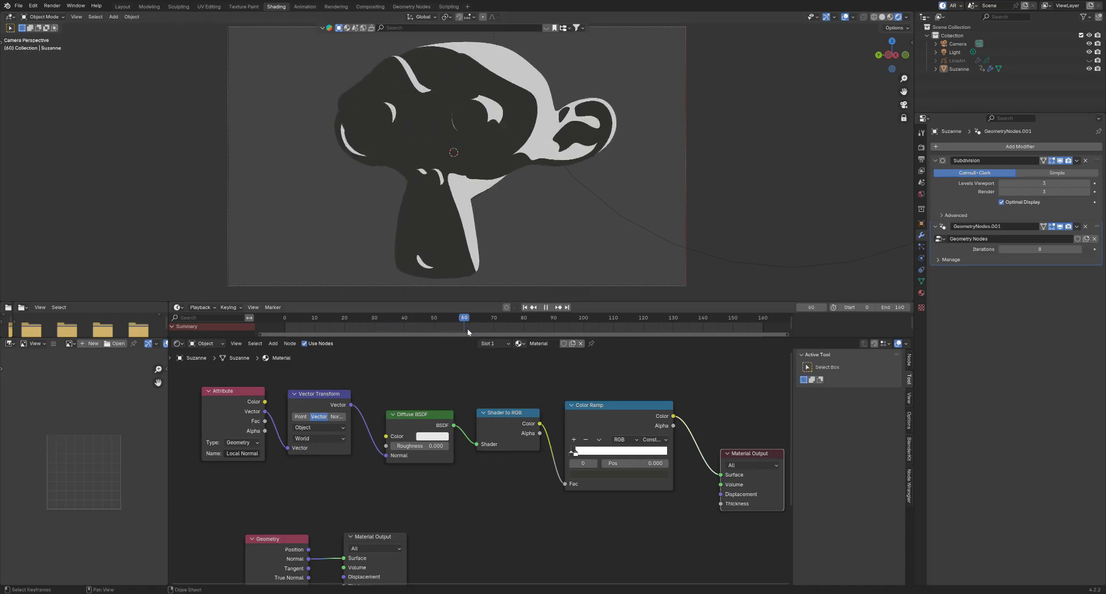
key("space")
Set the Iterations of Suzanne's Geometry Nodes modifier to 0.
left_click(1060, 227)
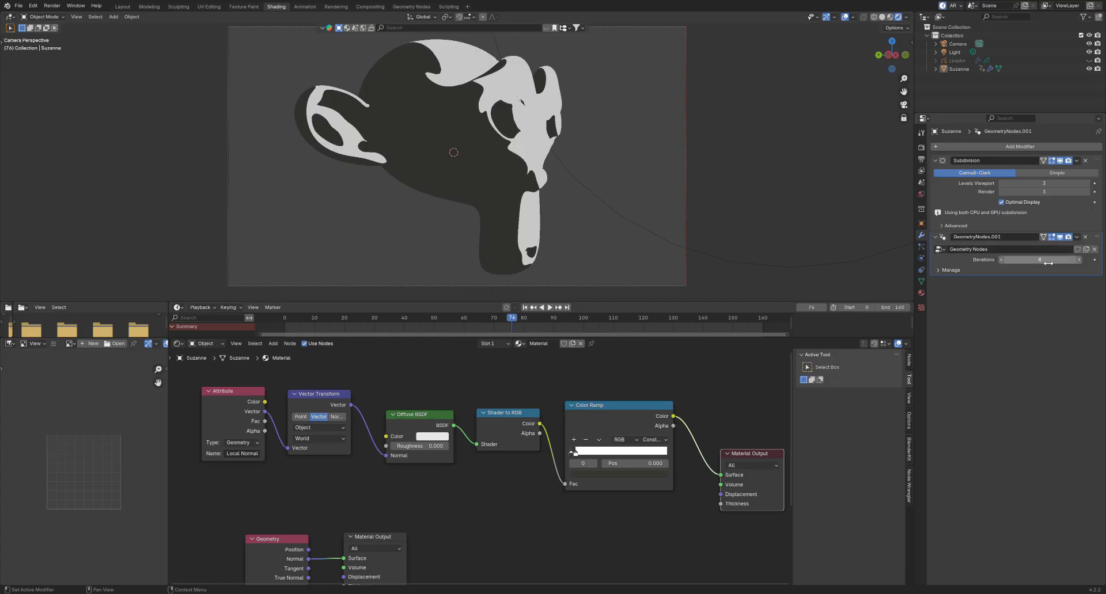
mouse_move(1048, 263)
left_mouse_down()
mouse_move(1097, 263)
mouse_move(997, 263)
left_mouse_up()
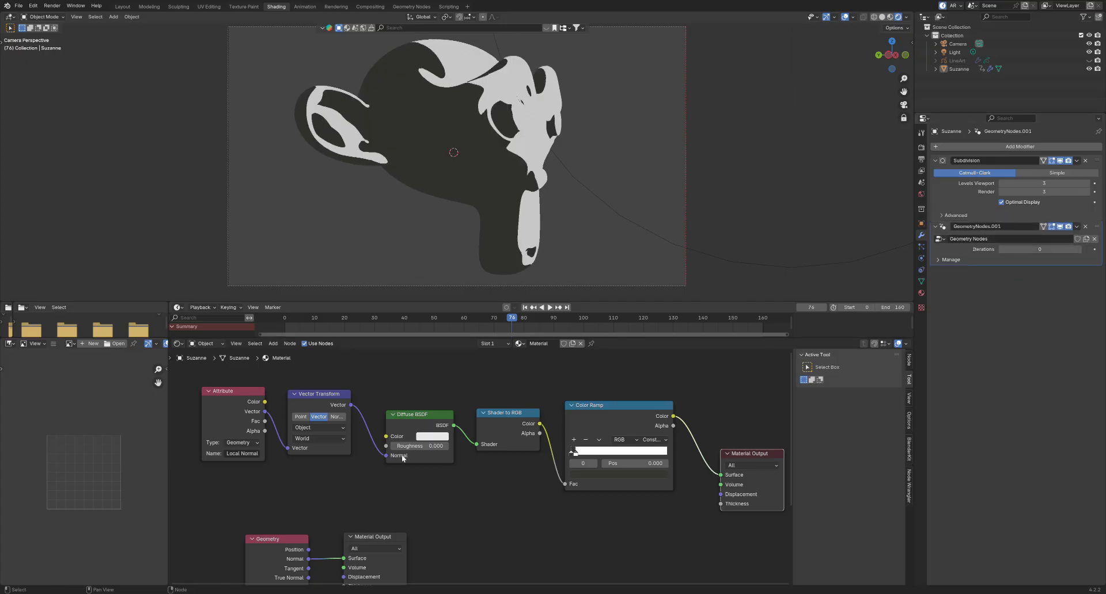
Delete the separate Geometry node and the Material Output connected to it below the main shader chain.
scroll(449, 500, "down", 2)
left_click(301, 527)
left_click(406, 528, "shift")
key("x")
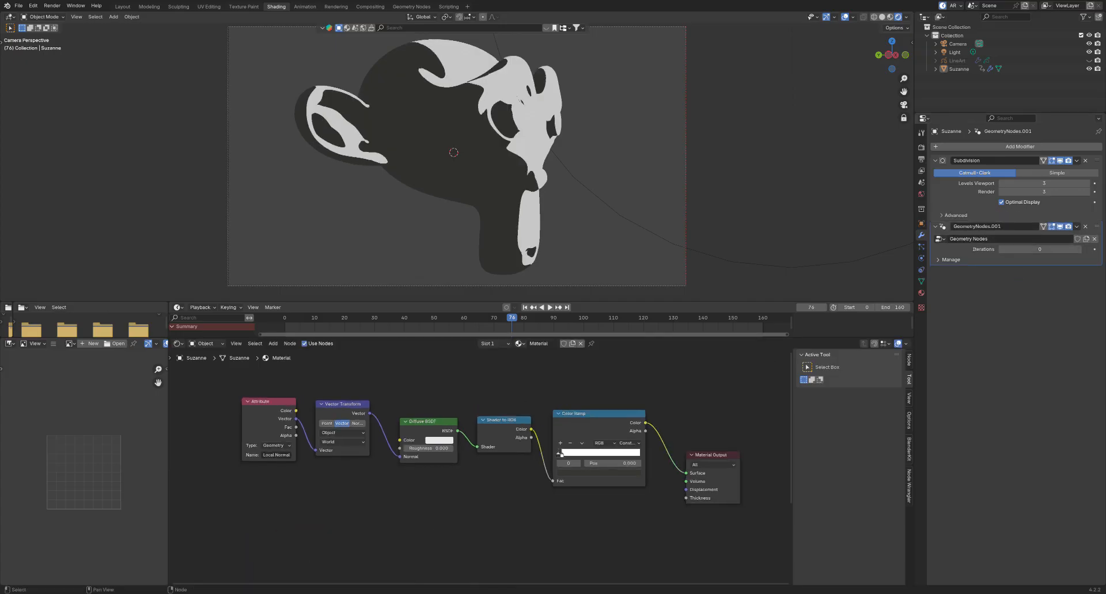
scroll(567, 473, "up", 2)
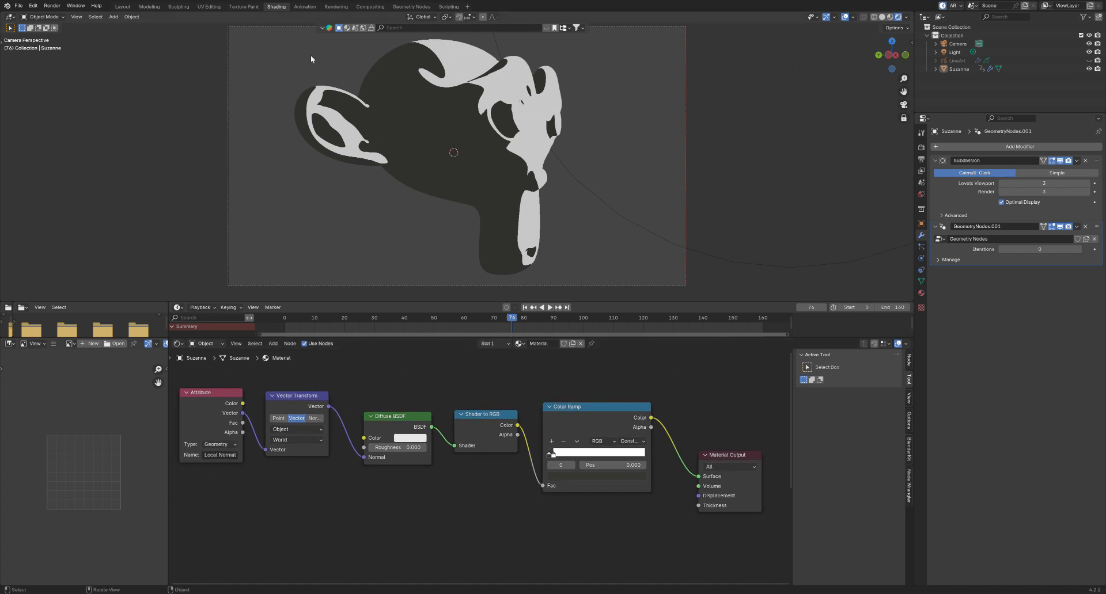
Examine the geometry node group that stores the Local Normal attribute and the material chain from Diffuse BSDF to Material Output.
left_click(412, 6)
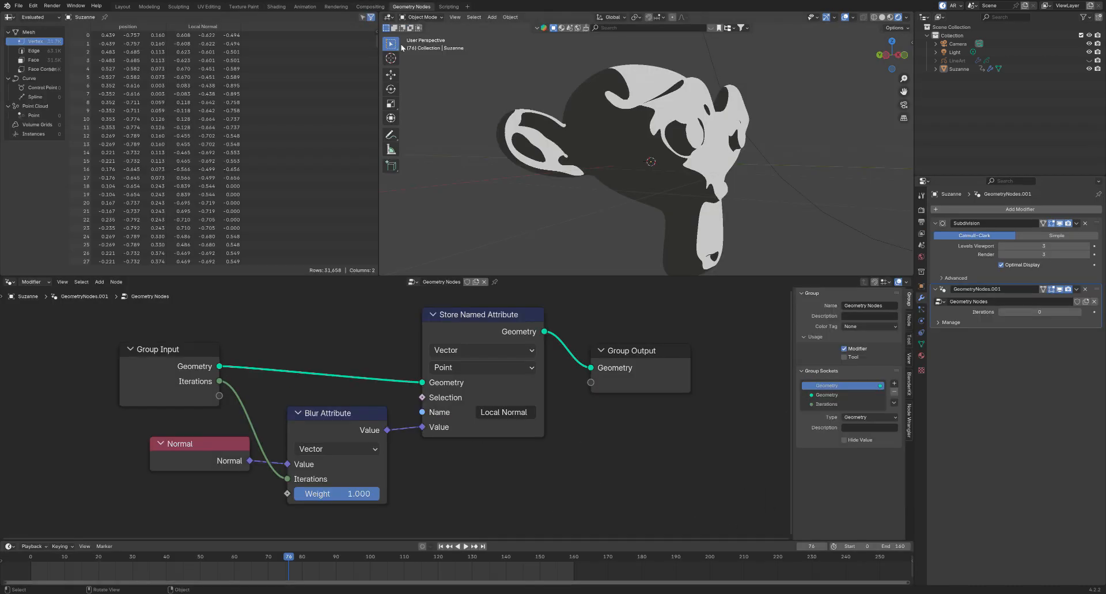
middle_click_drag(521, 440, 587, 436)
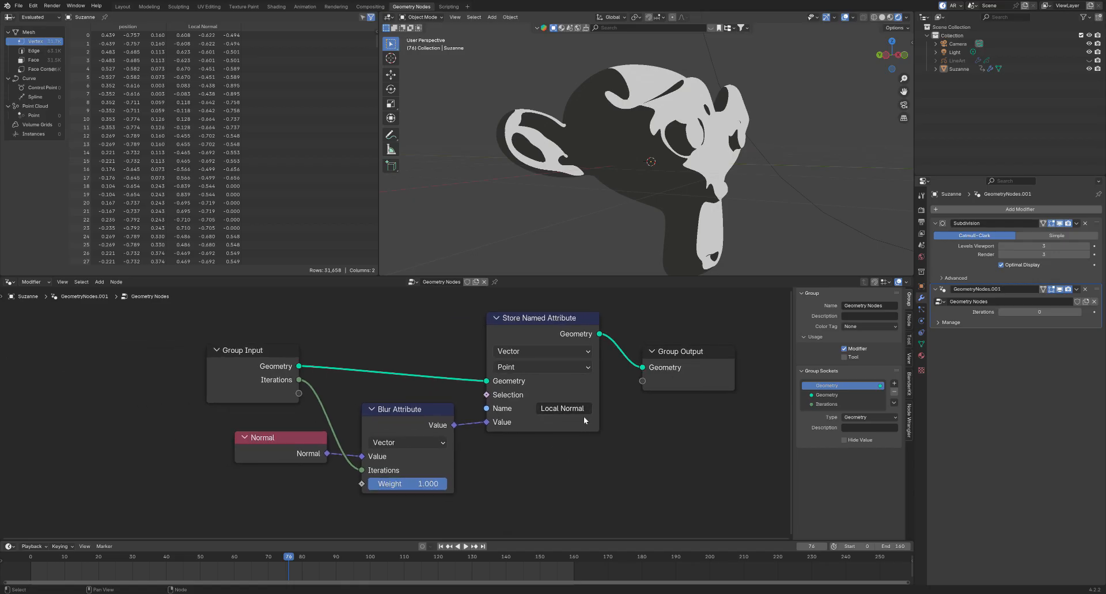
left_click(275, 6)
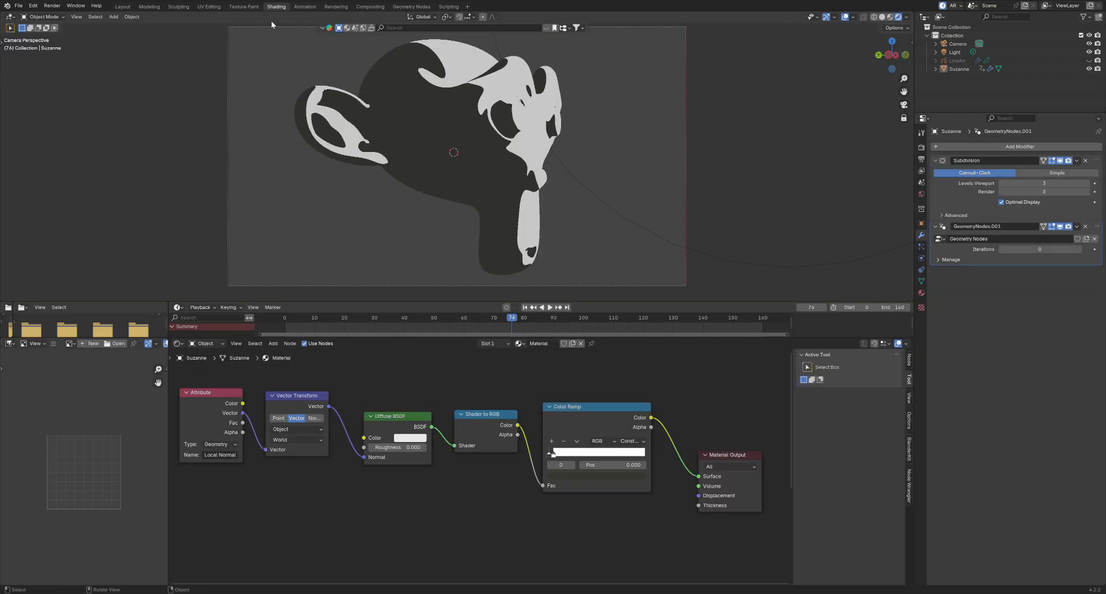
left_click_drag(793, 408, 831, 408)
scroll(698, 405, "up", 2)
scroll(558, 519, "down", 1)
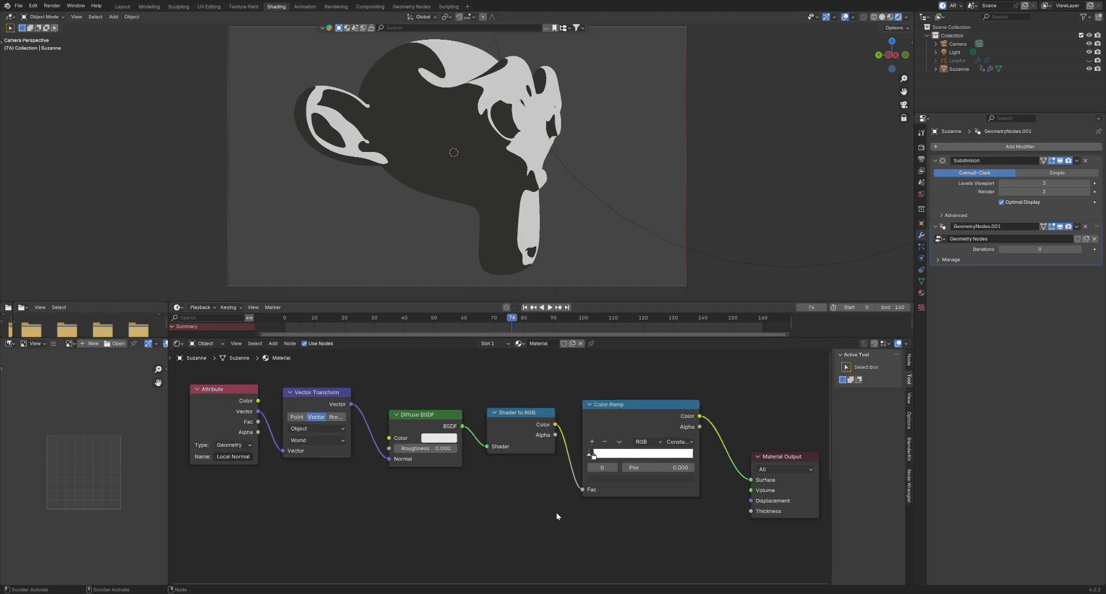
middle_click_drag(557, 518, 446, 526)
scroll(541, 519, "up", 3)
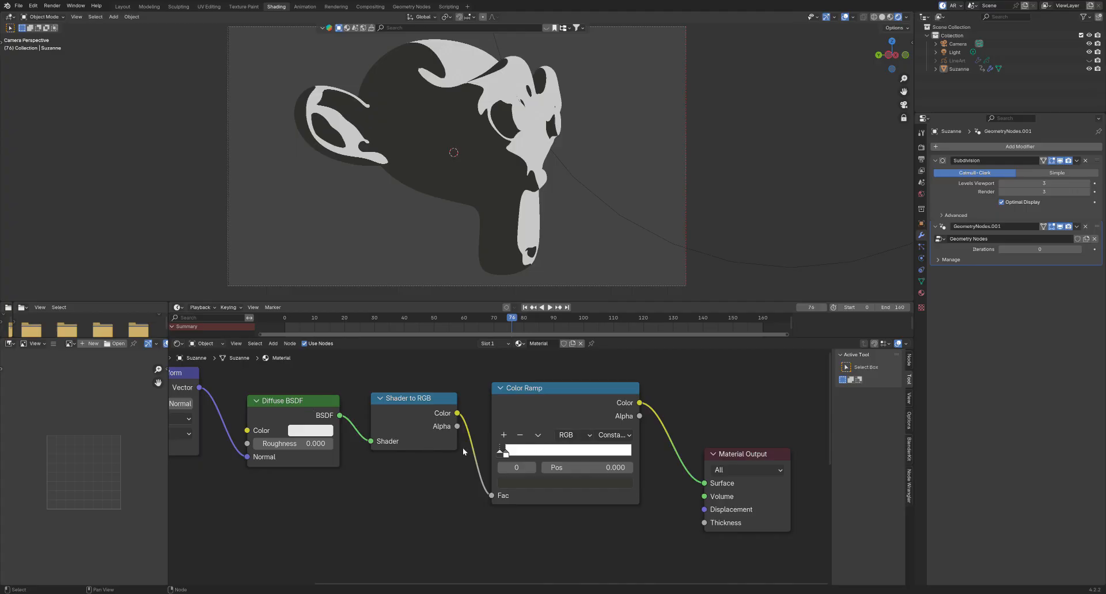
scroll(434, 471, "down", 1)
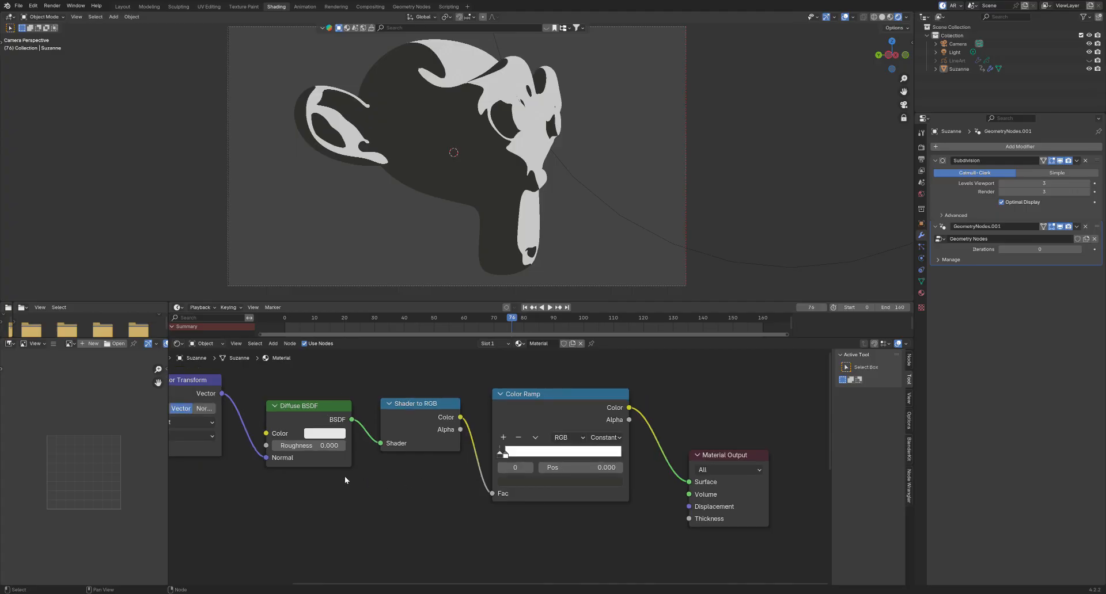
middle_click_drag(345, 477, 320, 477)
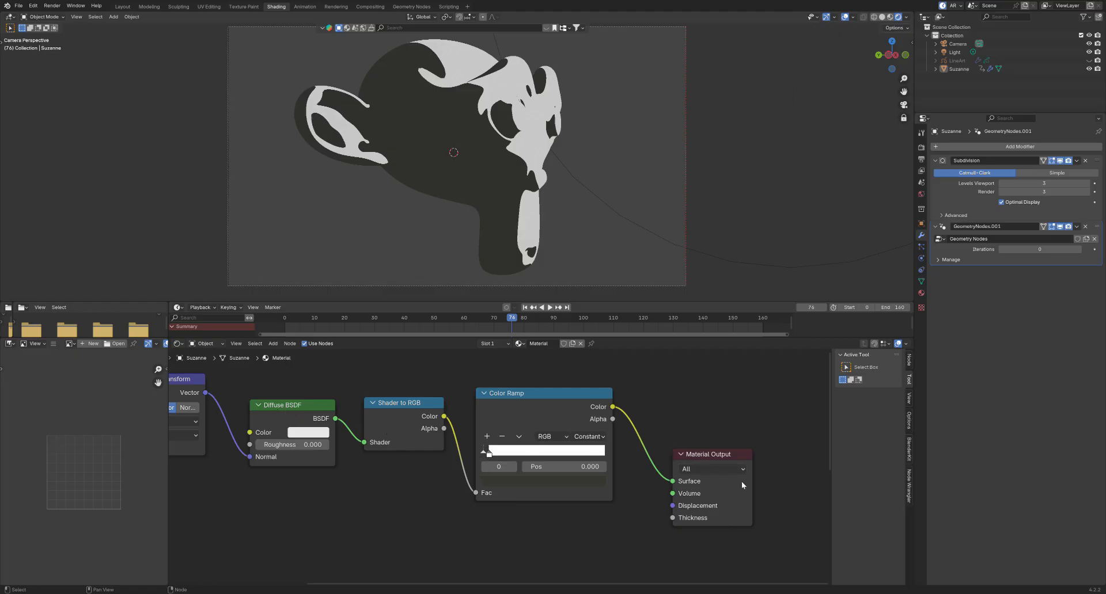
Disconnect the Vector Transform node from the Normal input of the Diffuse BSDF.
scroll(328, 476, "down", 2)
middle_click_drag(246, 494, 517, 517)
scroll(530, 527, "up", 4)
middle_click_drag(578, 542, 357, 476)
scroll(467, 530, "down", 2)
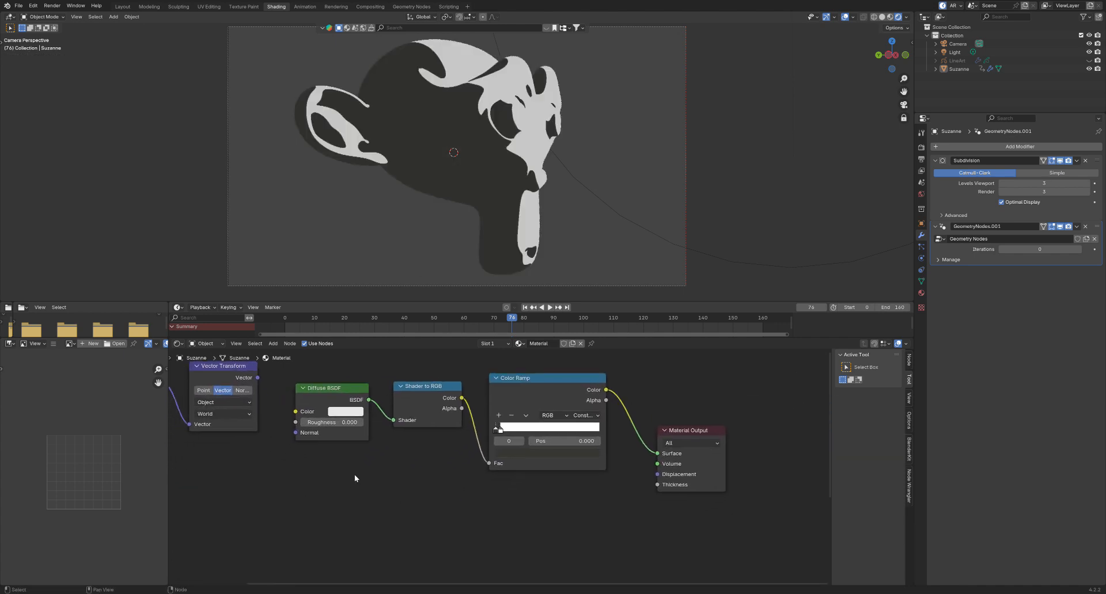
Add a Geometry input node to the material, placed below the Diffuse BSDF.
key("shift+a")
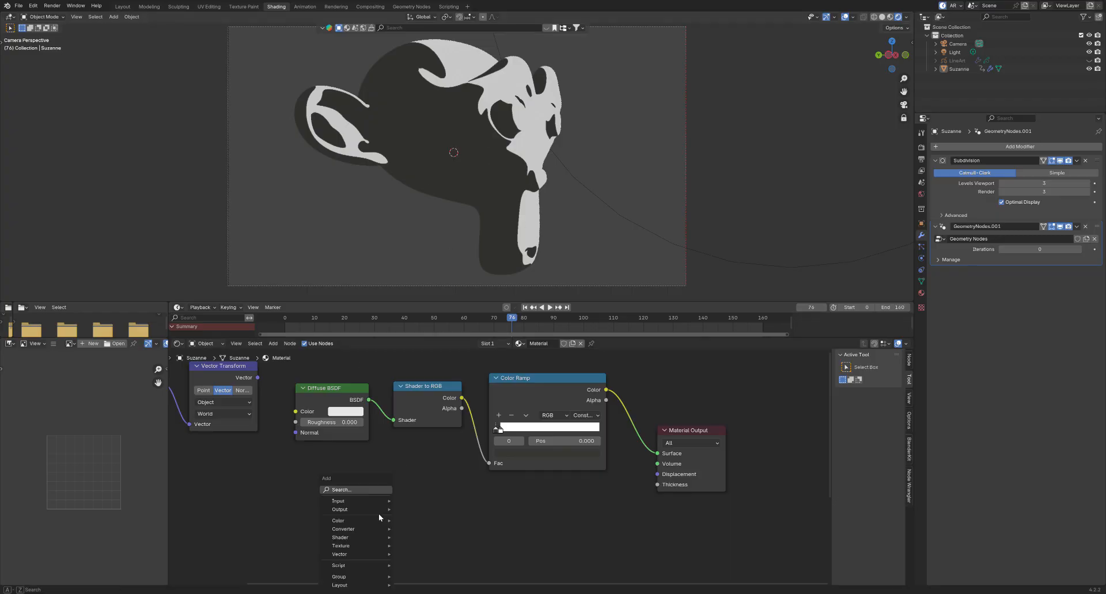
type("gro")
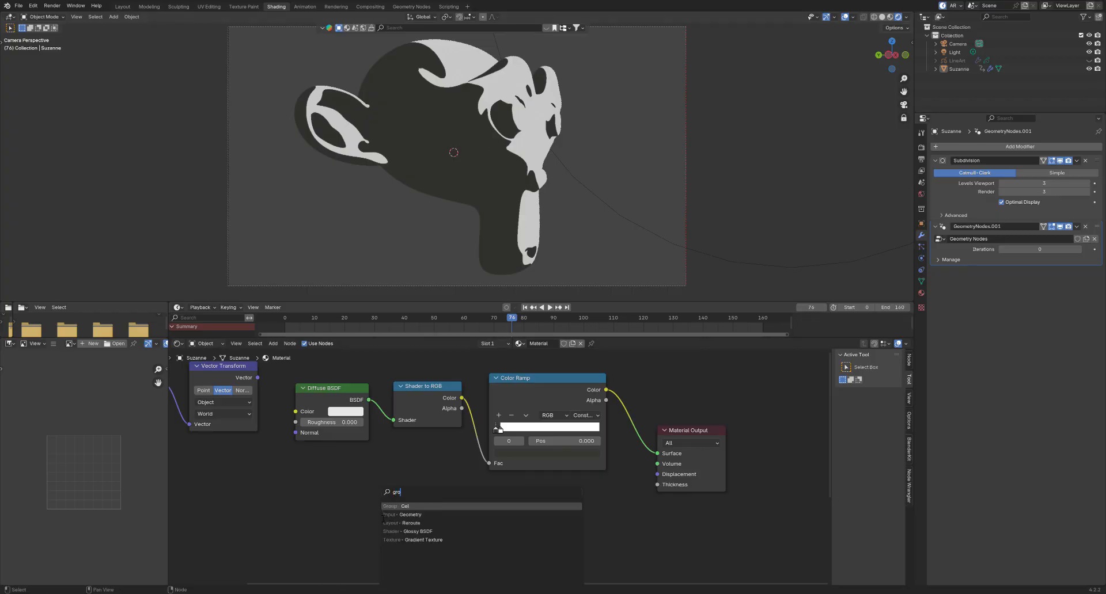
key("BackSpace")
key("BackSpace")
type("eo")
key("Return")
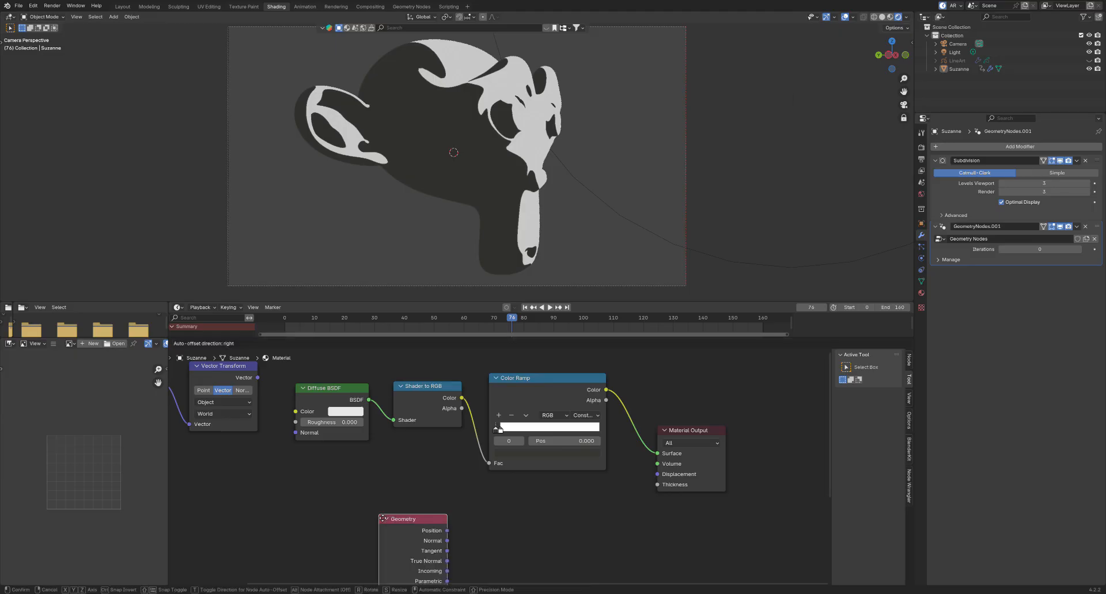
left_click(373, 496)
Go to frame 74 in the timeline and connect the Geometry node's Normal output to the Diffuse BSDF's Normal input.
key("space")
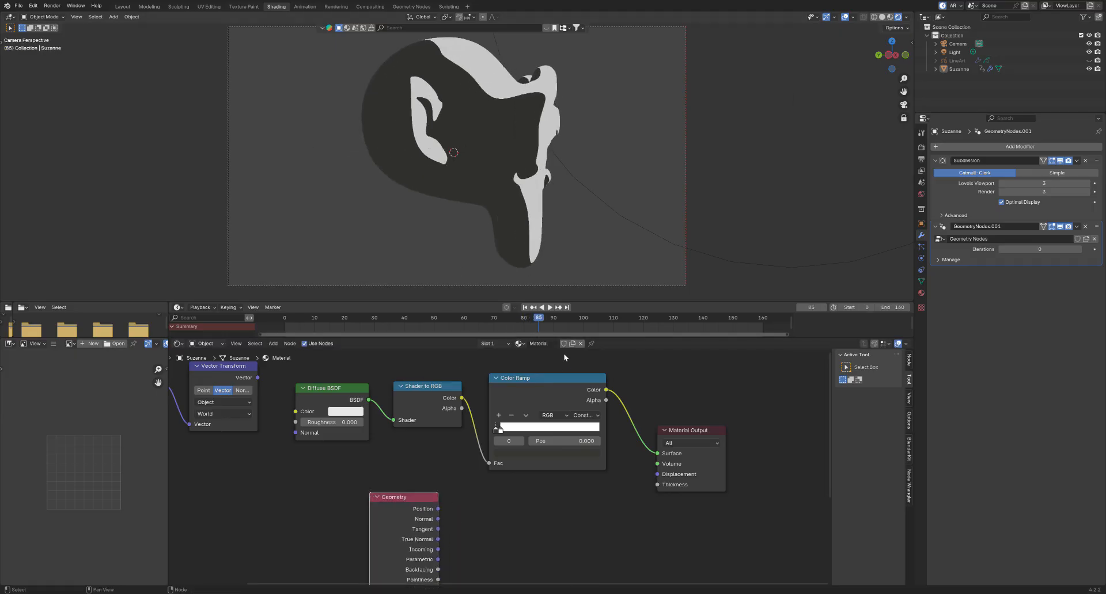
left_click_drag(540, 319, 506, 314)
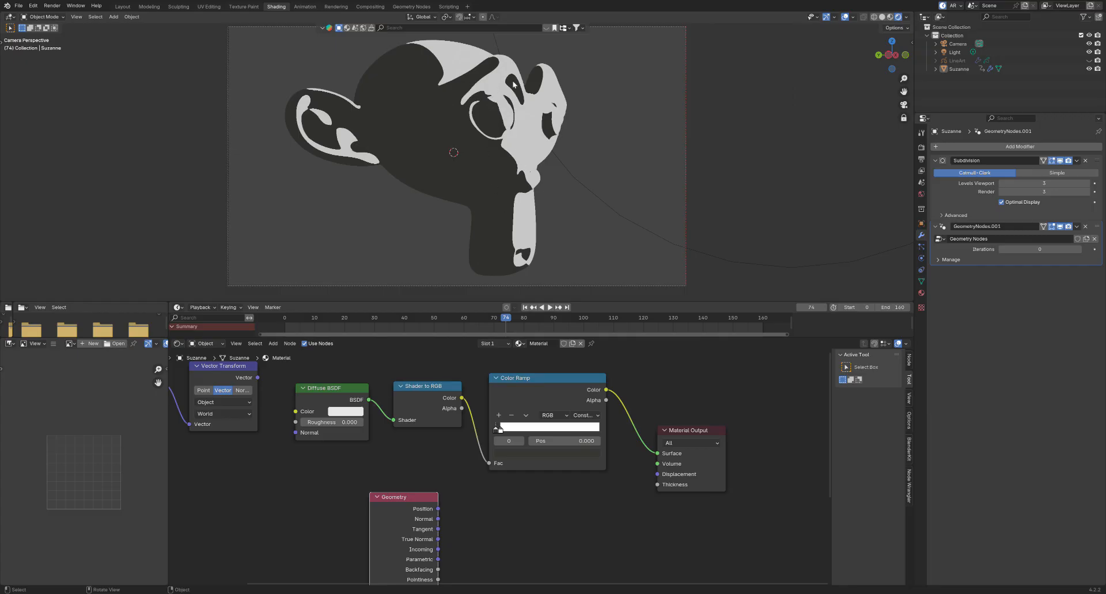
left_click_drag(411, 507, 300, 489)
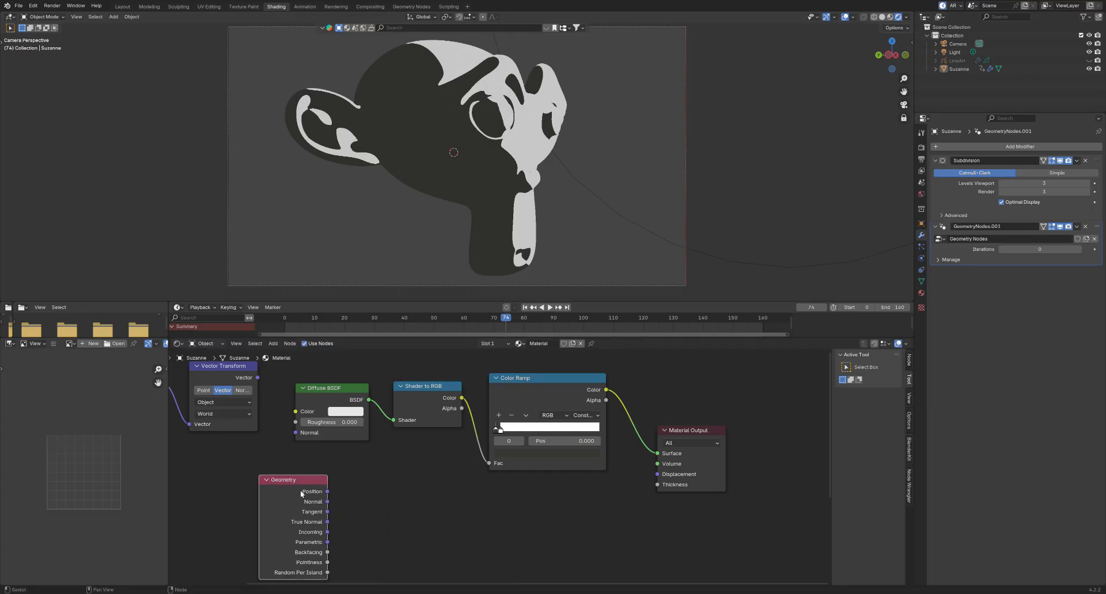
left_click_drag(331, 397, 348, 406)
mouse_move(291, 488)
left_mouse_down()
mouse_move(264, 470)
mouse_move(313, 441)
left_mouse_up()
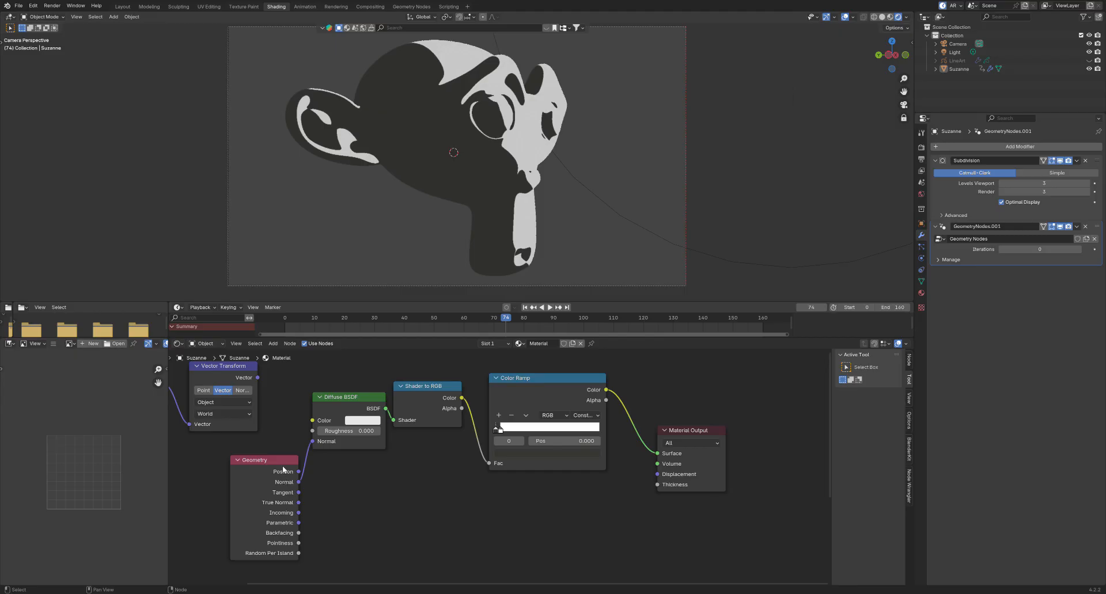
Route the Geometry node's Normal directly into the Material Output's Surface and play the animation to inspect the normals as colours.
left_click_drag(313, 441, 657, 453)
key("space")
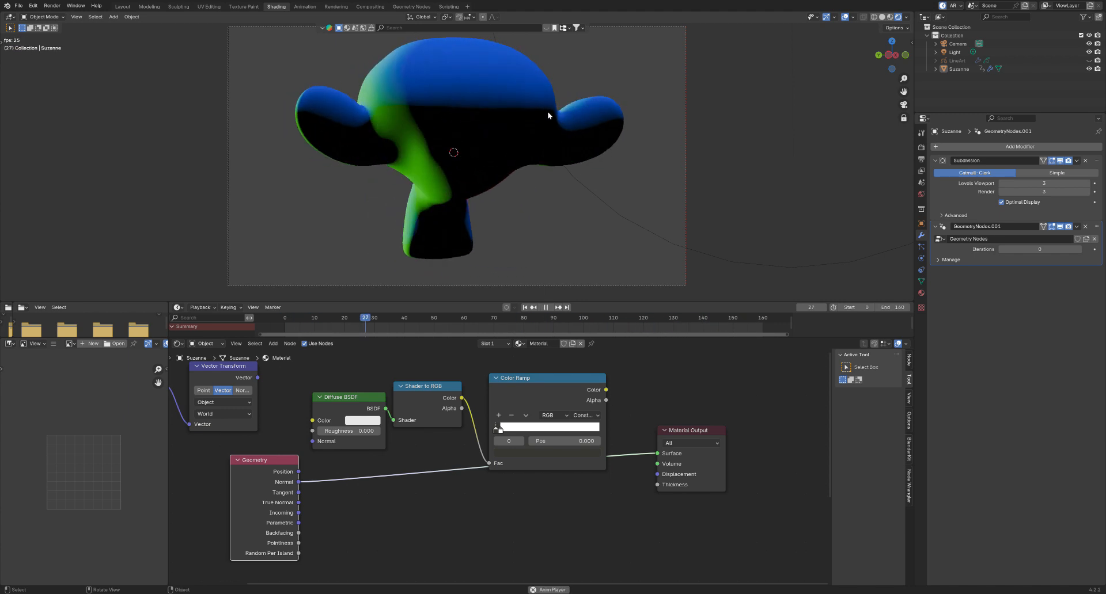
middle_click_drag(547, 112, 518, 123)
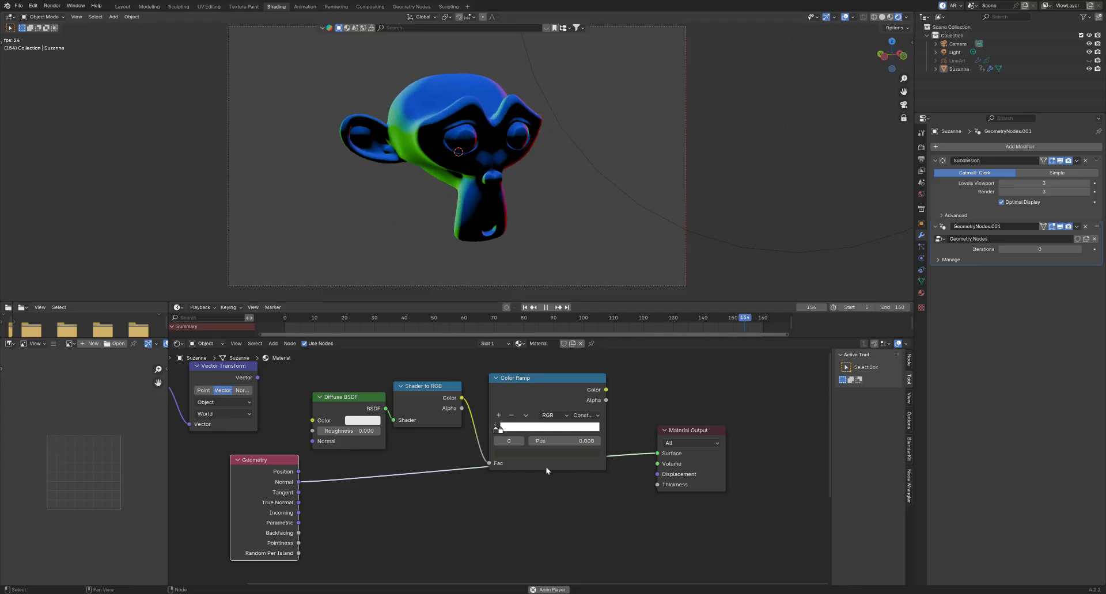
key("space")
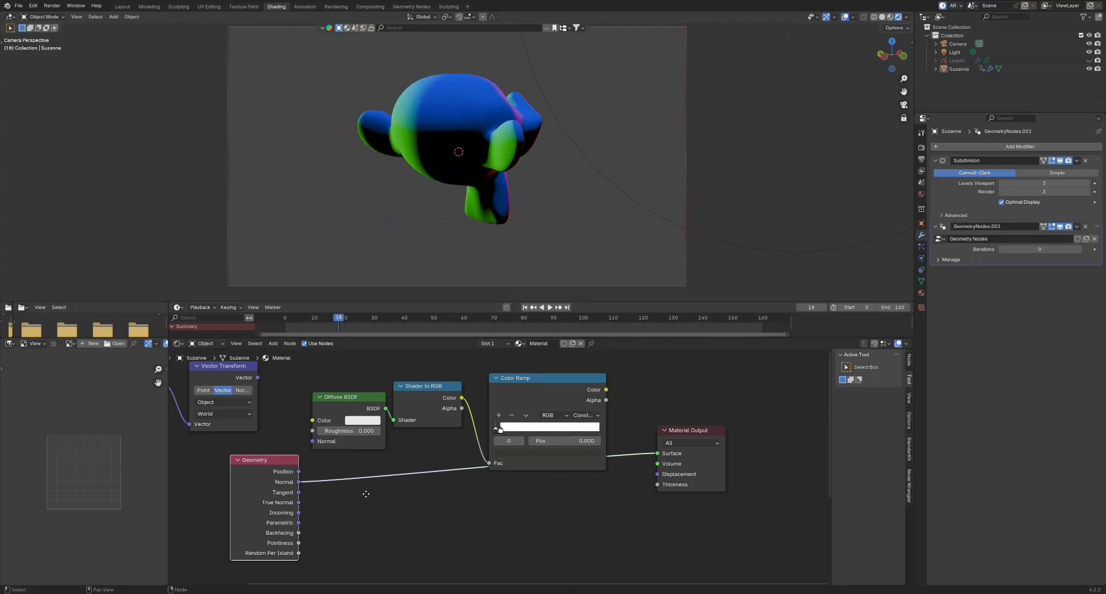
Reconnect the Geometry node's Normal to the Diffuse BSDF's Normal and the Color Ramp's Color to the Material Output's Surface.
key("Home")
scroll(476, 501, "up", 1)
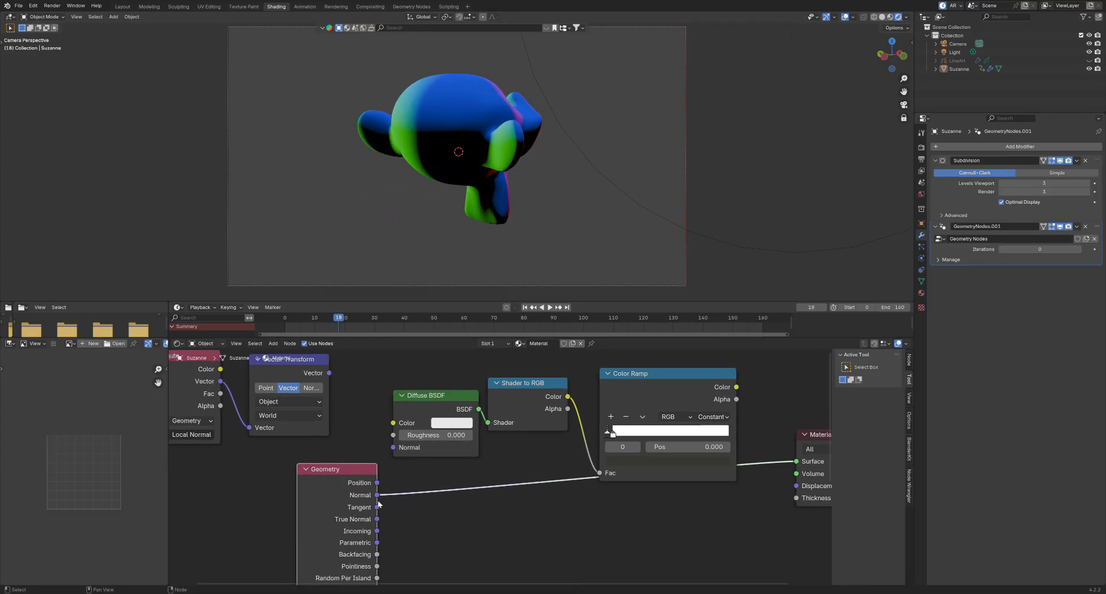
left_click_drag(377, 495, 393, 447)
middle_click_drag(567, 484, 455, 493)
left_click_drag(624, 396, 684, 470)
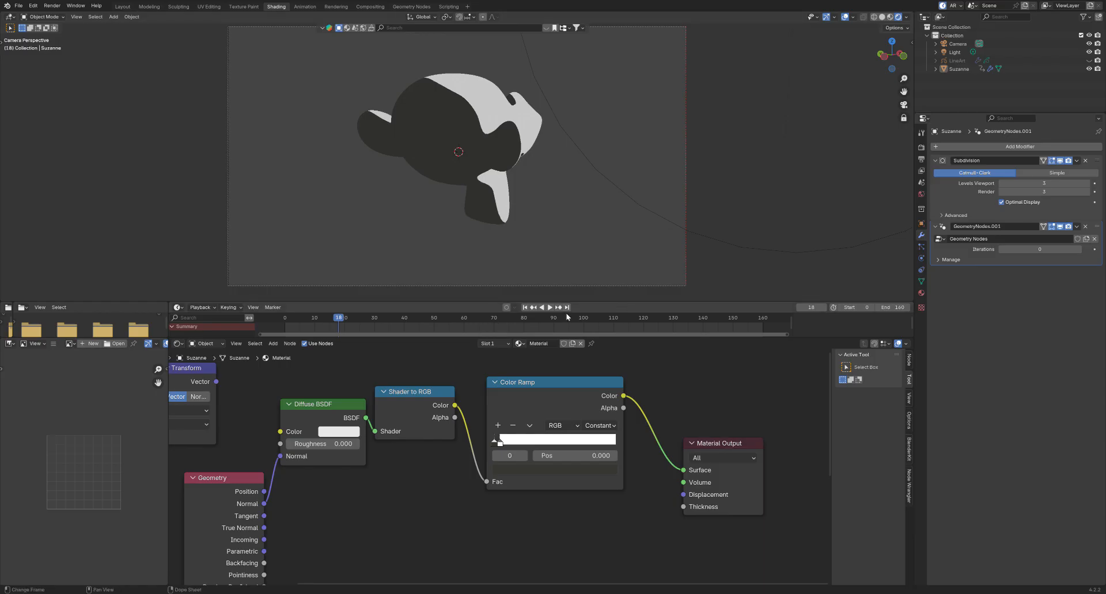
Scrub the timeline to frame 62 and examine the two-tone shading alongside the shader nodes.
left_click_drag(382, 321, 465, 319)
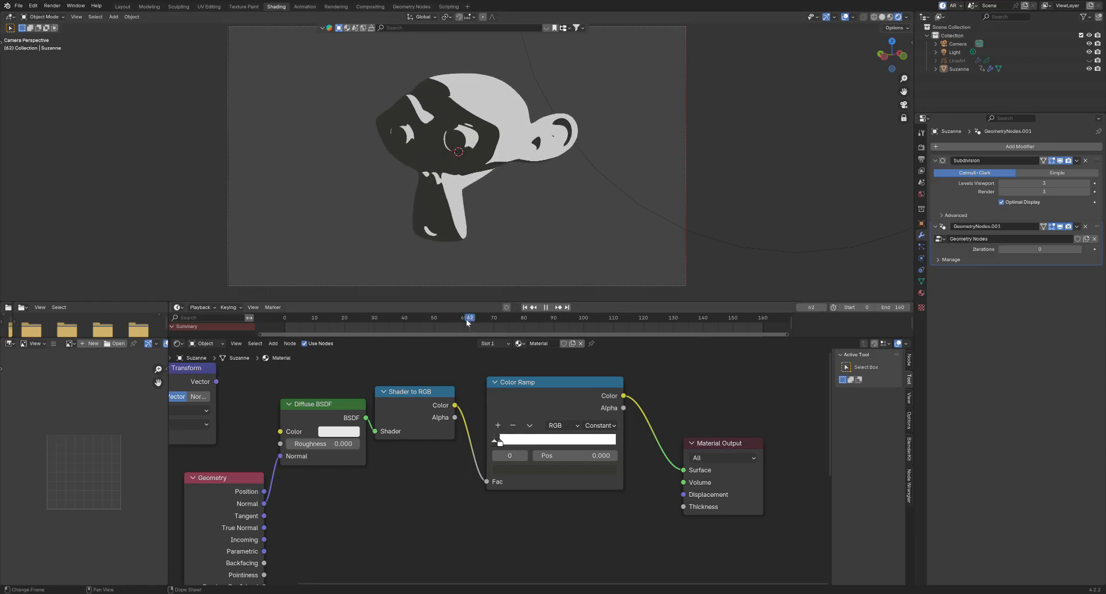
scroll(359, 478, "down", 1)
middle_click_drag(360, 482, 384, 462)
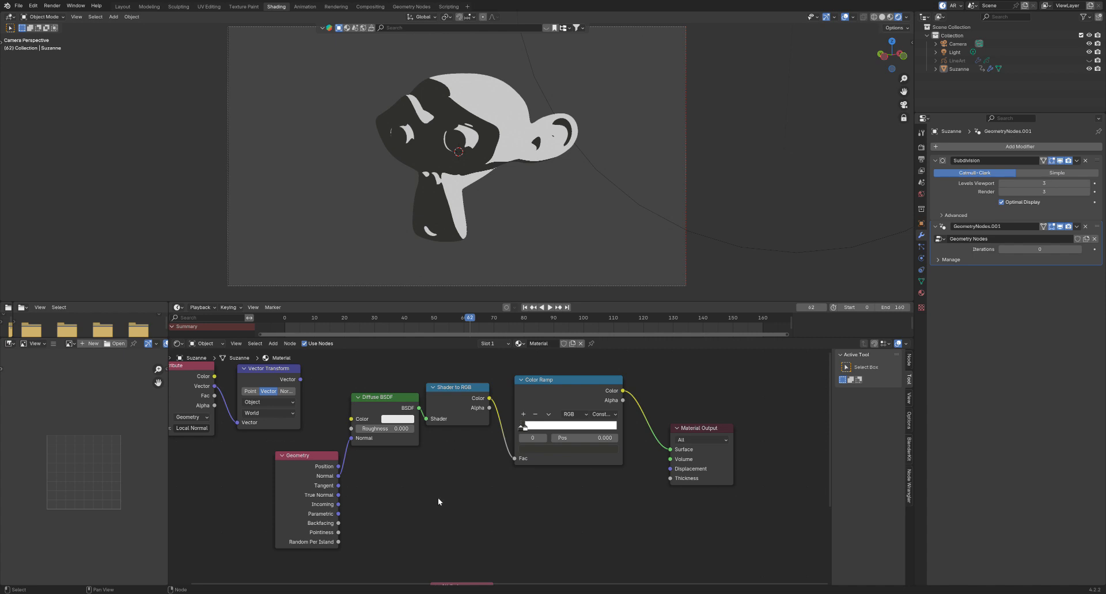
scroll(369, 501, "up", 1)
middle_click_drag(365, 508, 381, 509)
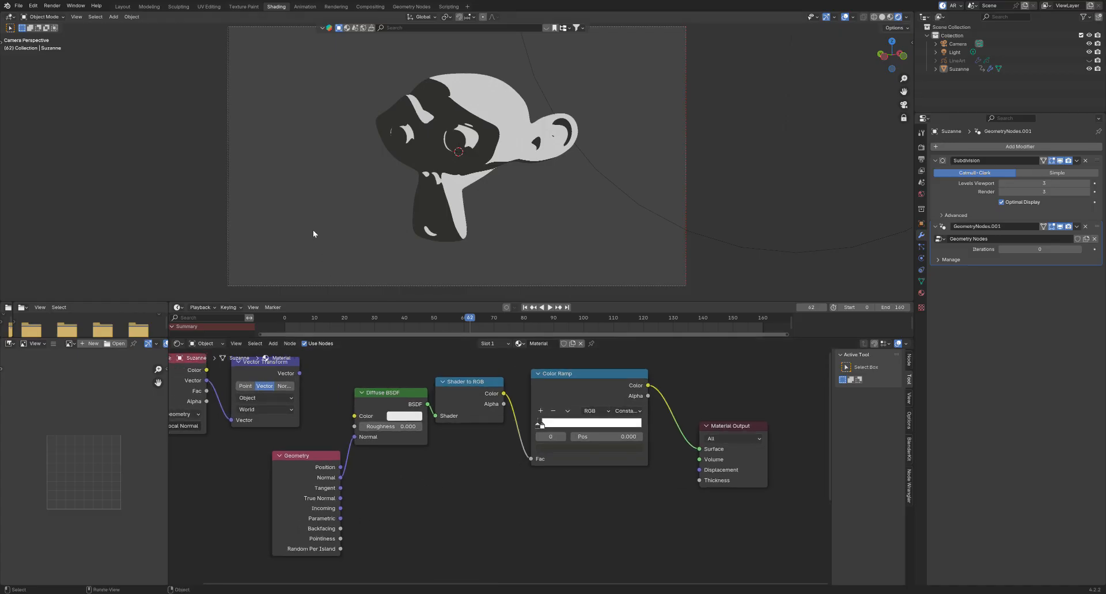
Replace the node group of Suzanne's Geometry Nodes modifier with a new one and space its Group Input away from Group Output.
left_click(411, 7)
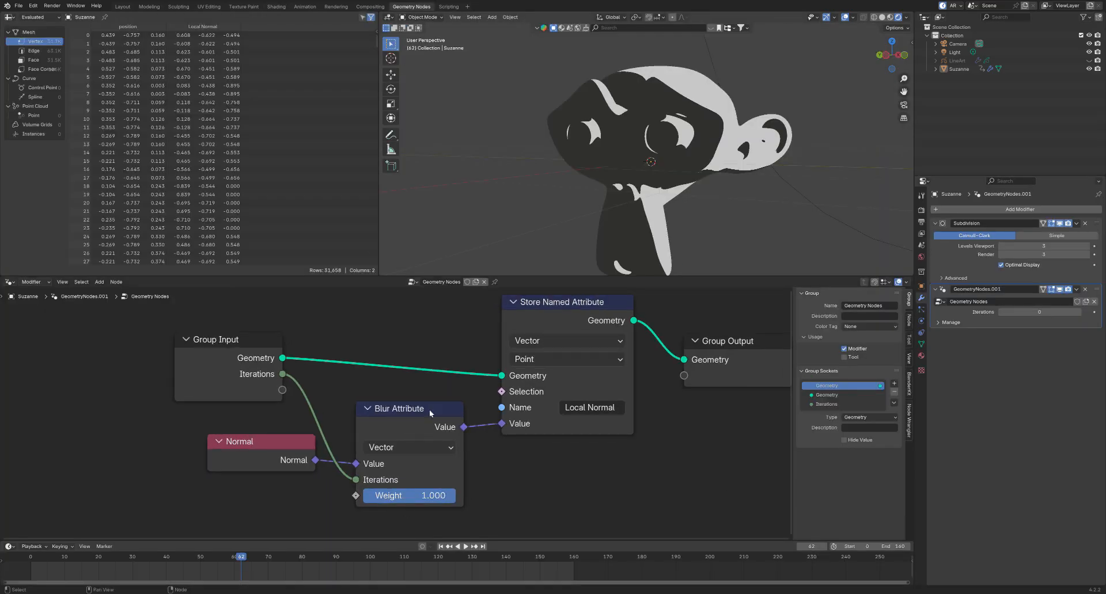
scroll(436, 448, "down", 2)
left_click(484, 282)
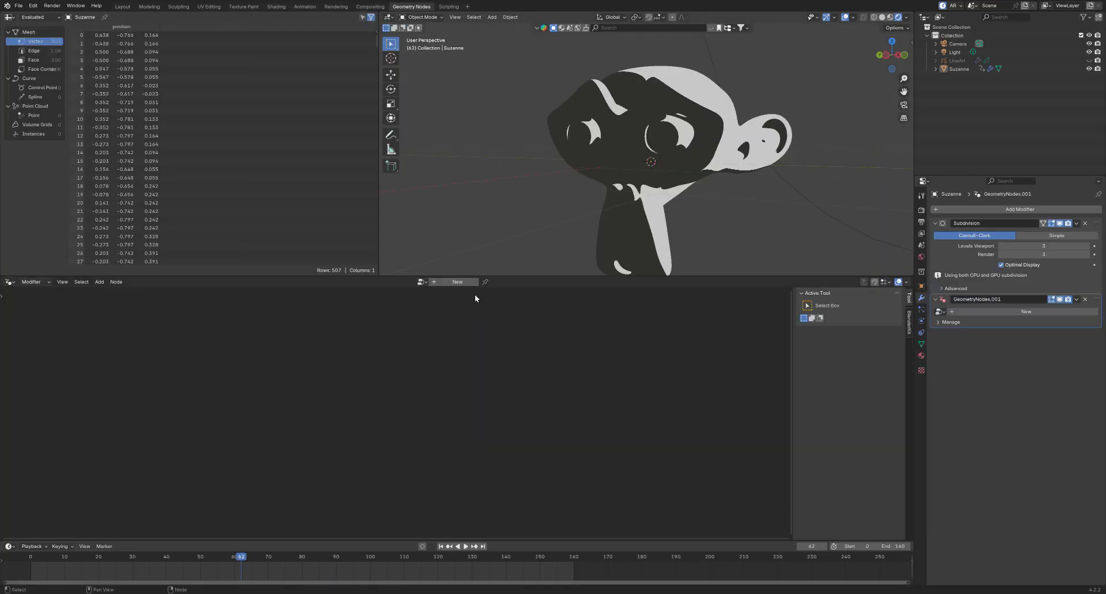
left_click(466, 282)
left_click_drag(317, 384, 192, 372)
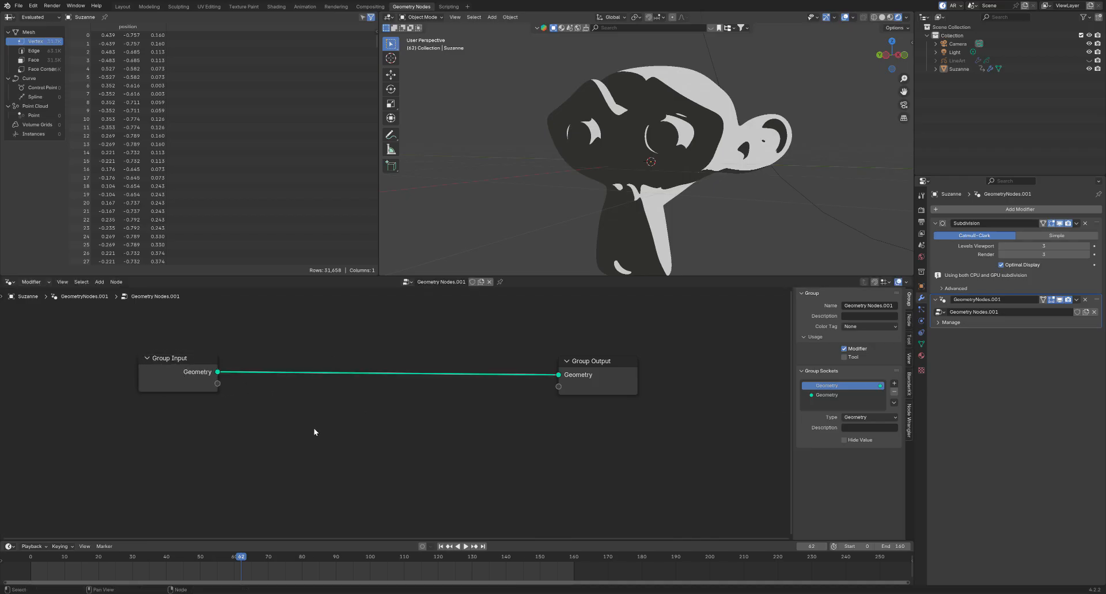
Add a Normal node below the Group Input node in the new node group.
scroll(377, 433, "up", 1)
key("shift+a")
type("normal")
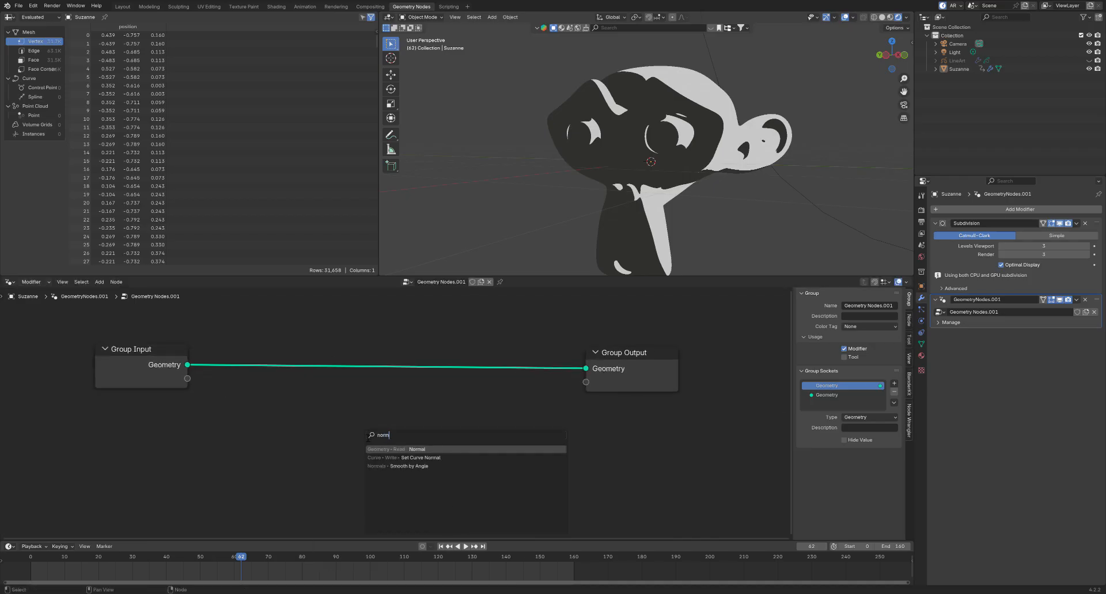
key("Return")
left_click(193, 411)
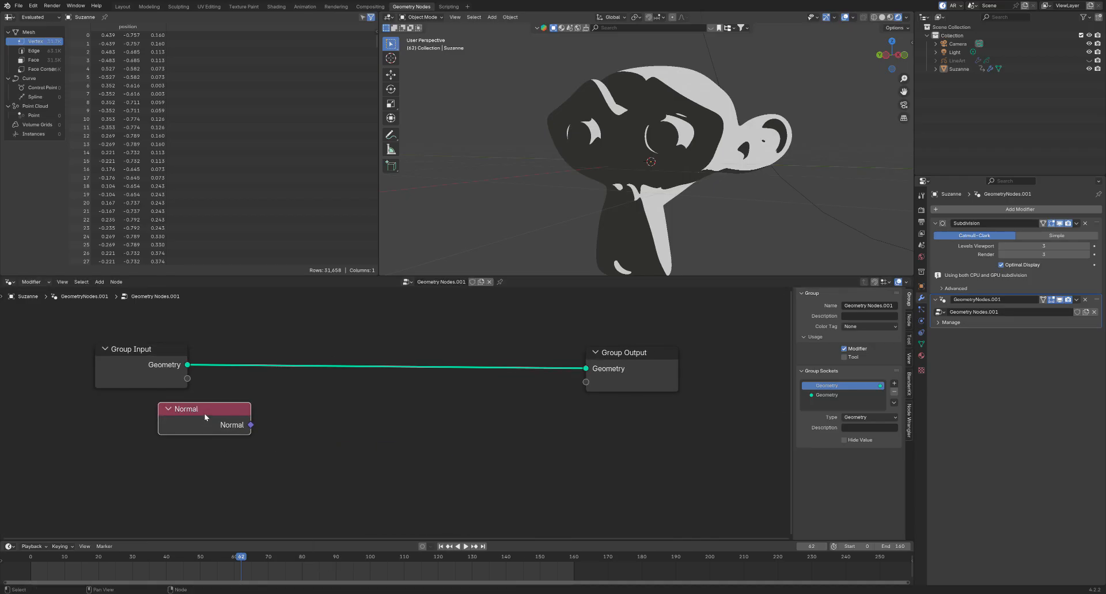
left_click_drag(206, 417, 198, 437)
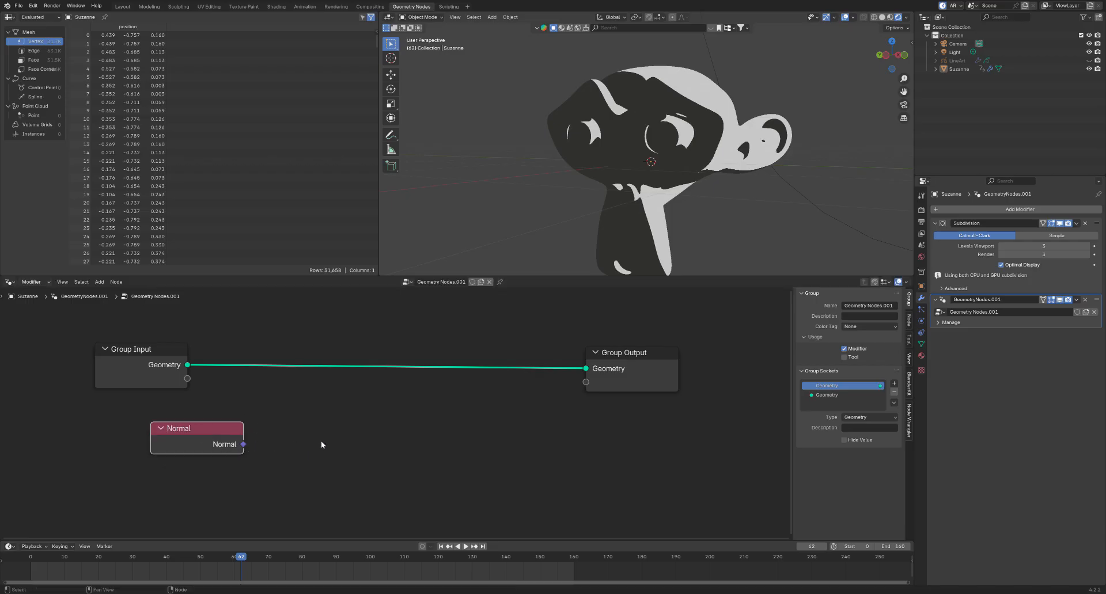
Add a Blur Attribute node set to Vector, feed the Normal node into its Value, and place it right beside the Normal node.
key("shift+a")
type("blur")
key("Return")
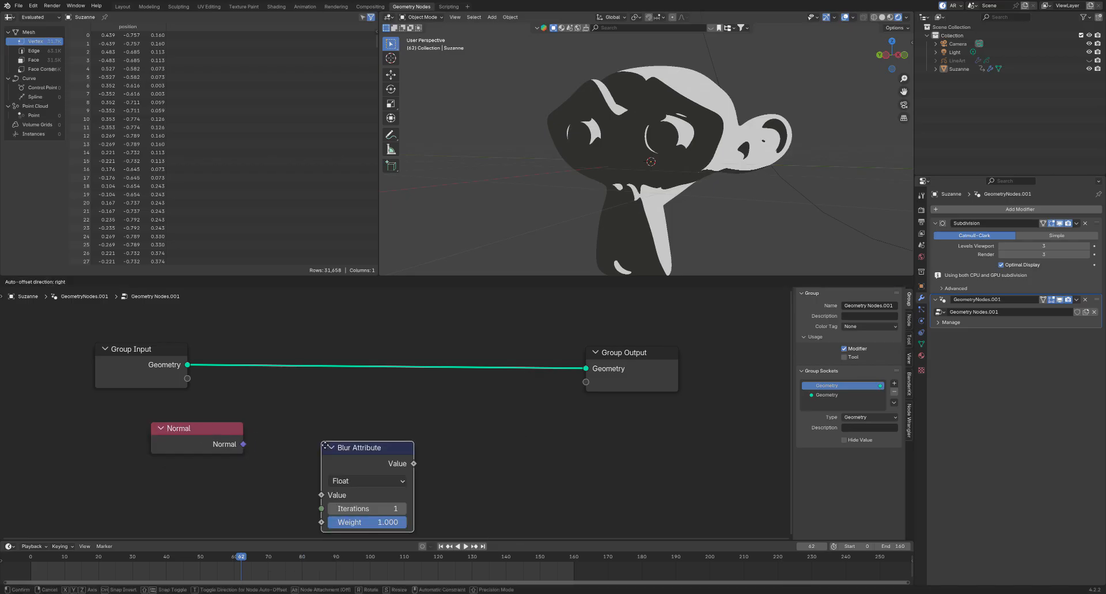
left_click(315, 406)
left_click(336, 441)
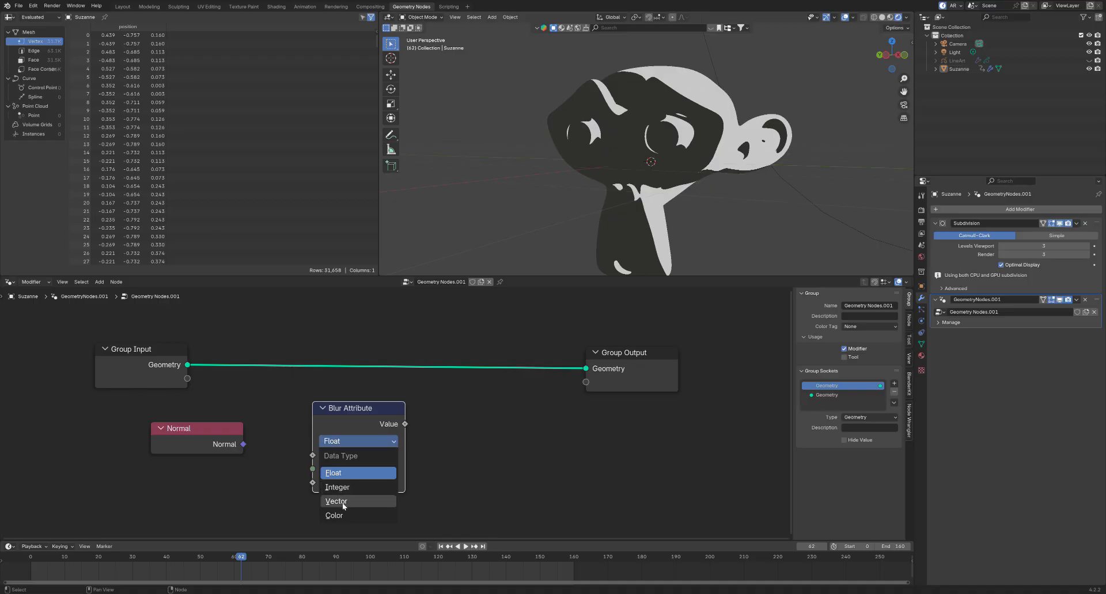
left_click(340, 502)
left_click_drag(244, 444, 312, 455)
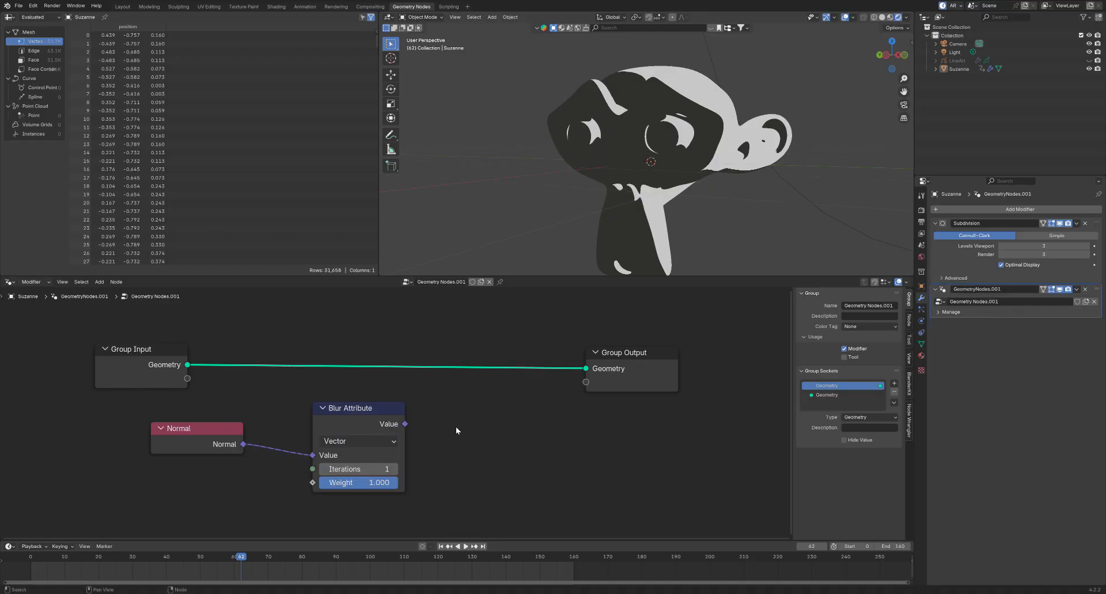
left_click_drag(401, 411, 363, 407)
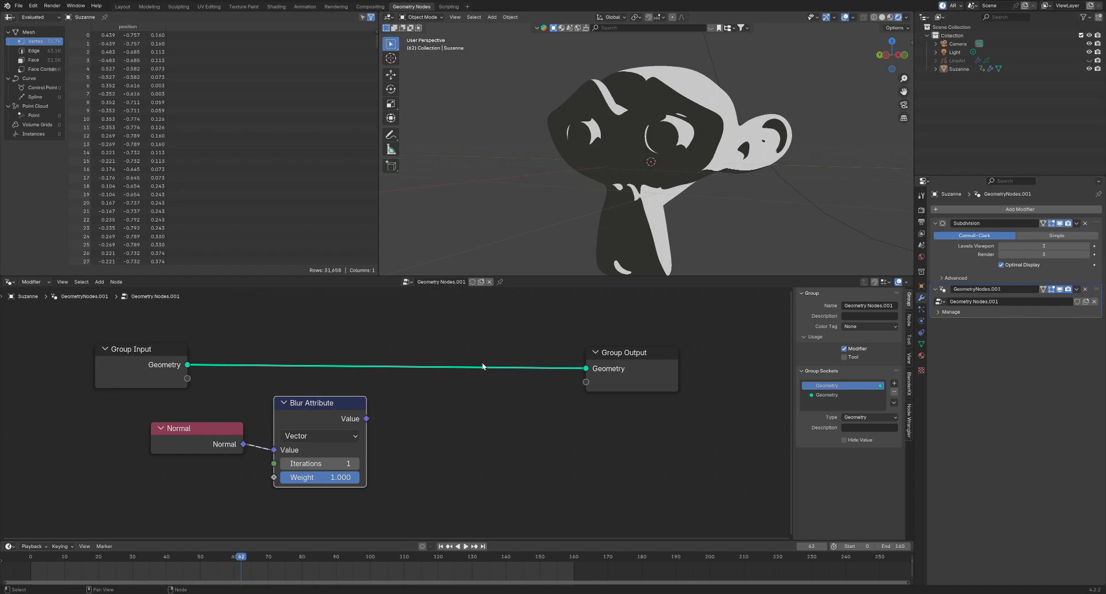
Add a Store Named Attribute node, feed the Blur Attribute's output into its Value, and set its data type to Vector.
key("shift+a")
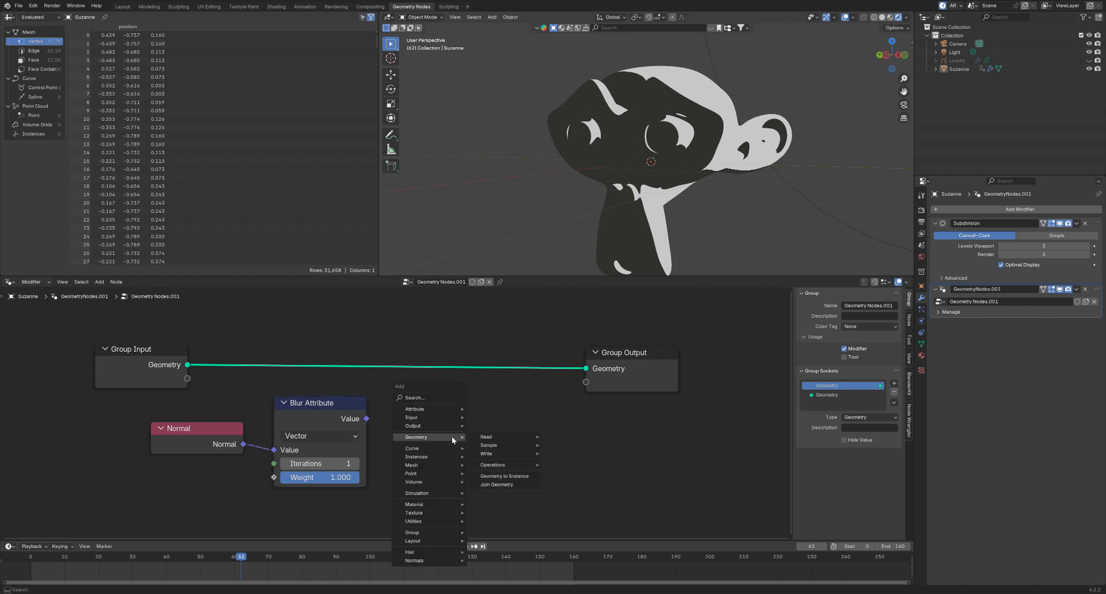
type("stor")
key("Return")
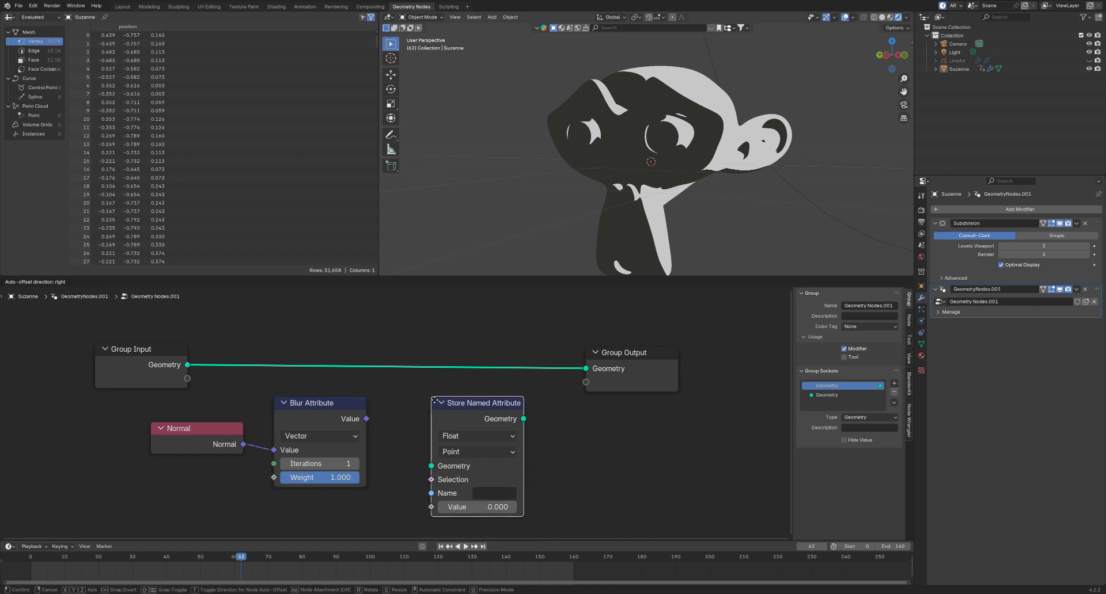
left_click(436, 398)
left_click_drag(366, 419, 426, 497)
left_click(446, 426)
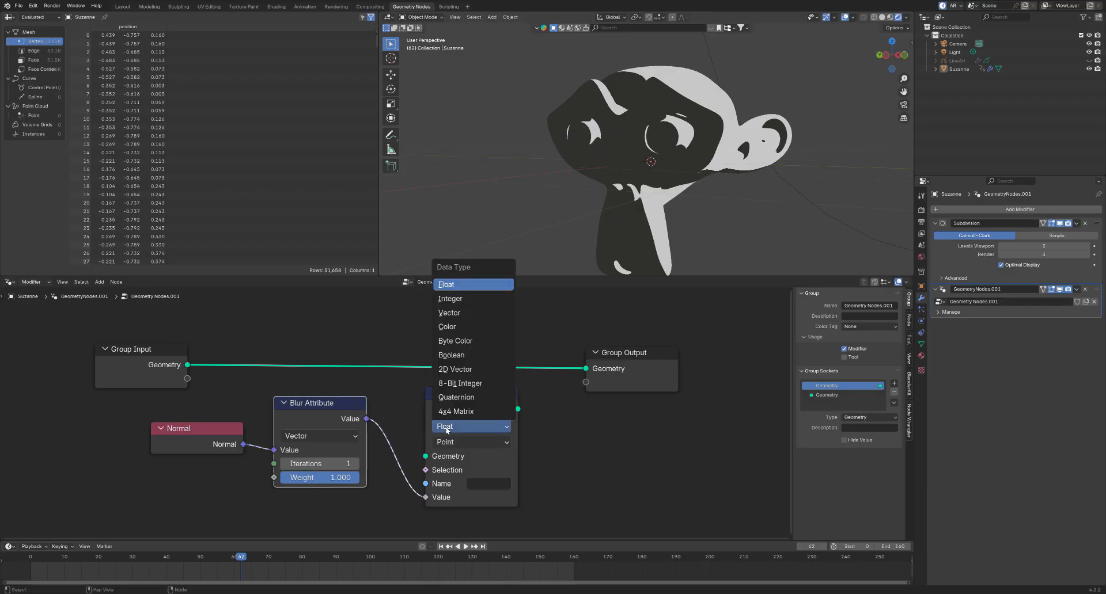
left_click(450, 313)
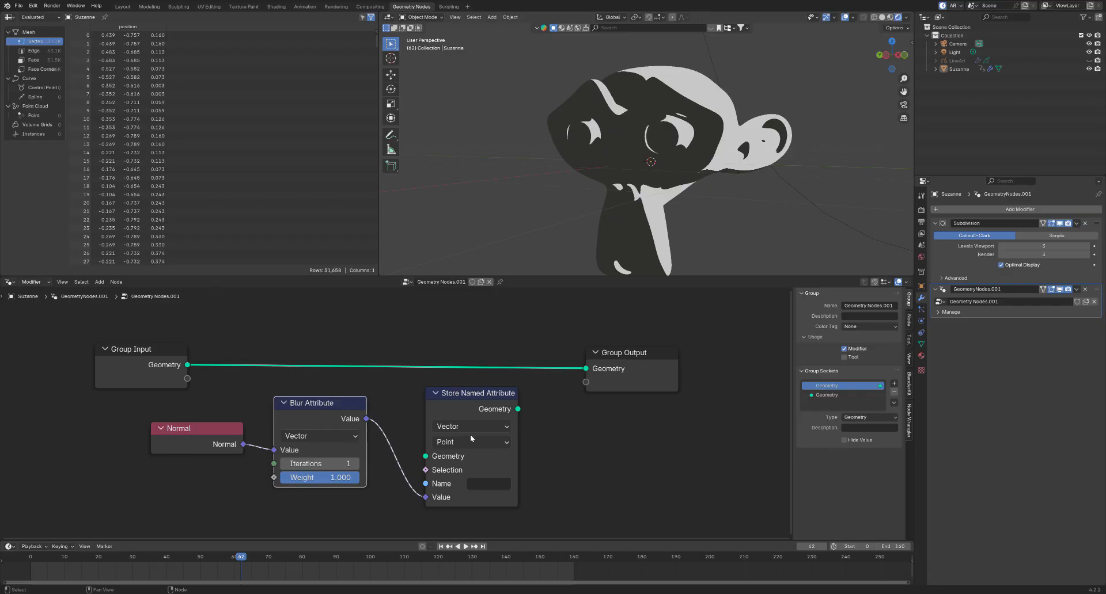
left_click(460, 427)
left_click(461, 317)
Name the stored attribute "Local Normal" in the Store Named Attribute node.
left_click(484, 484)
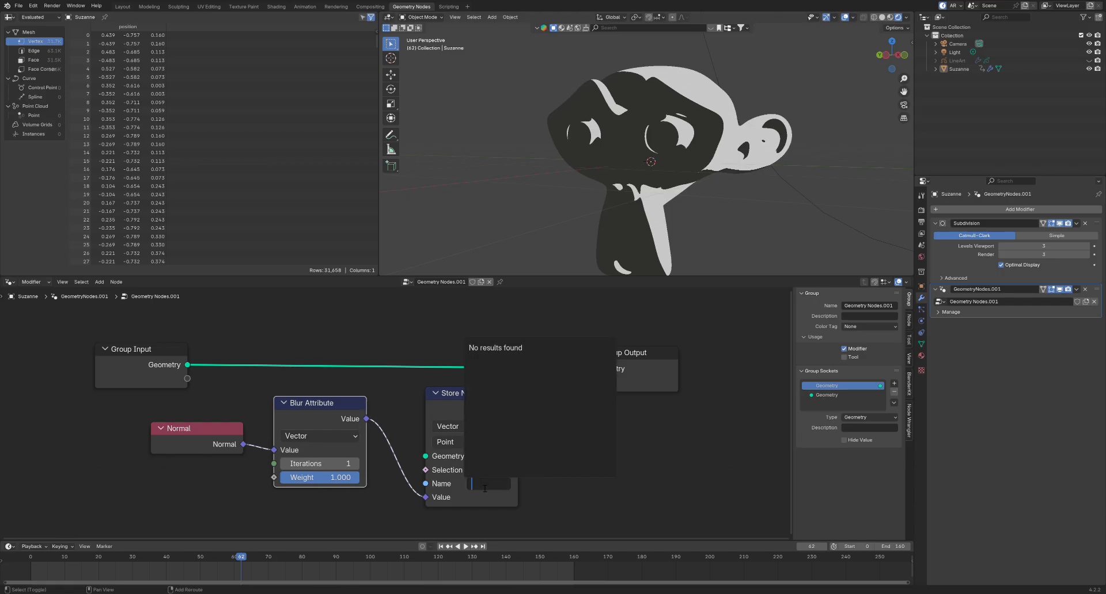
type("Local Norma")
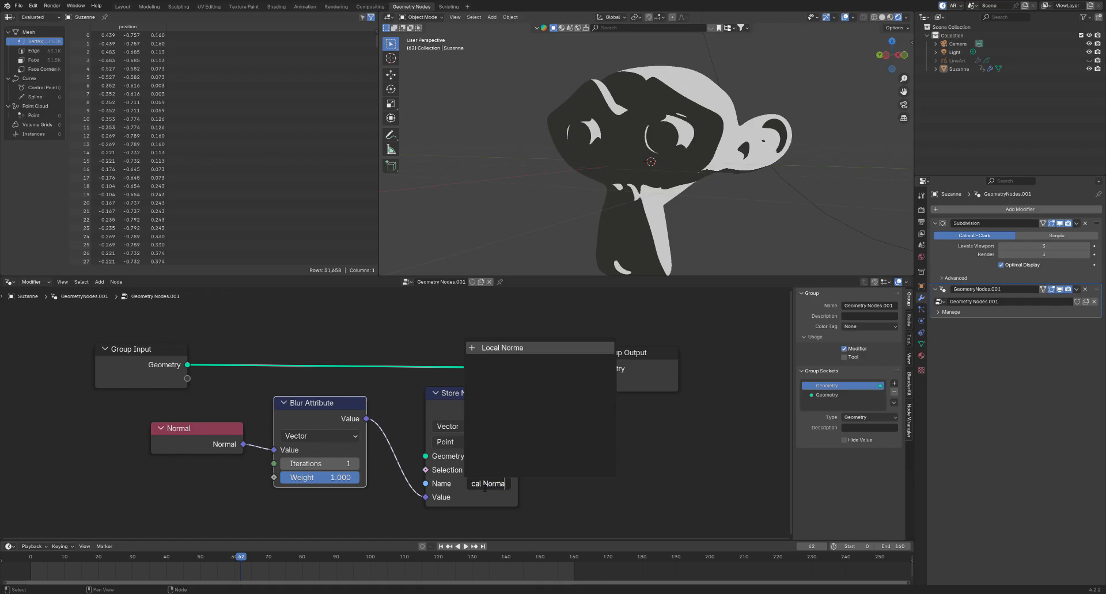
type("l")
key("Return")
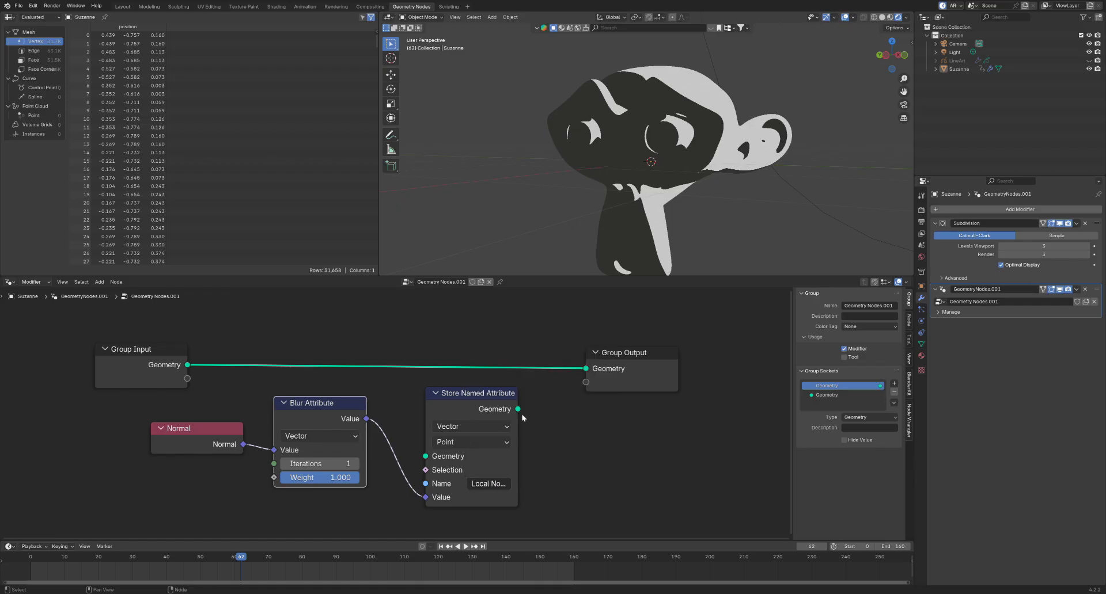
Wire the geometry from Group Input through Store Named Attribute to Group Output, raising the node between the two.
left_click_drag(519, 410, 585, 368)
left_click_drag(472, 394, 450, 323)
left_click_drag(187, 364, 402, 385)
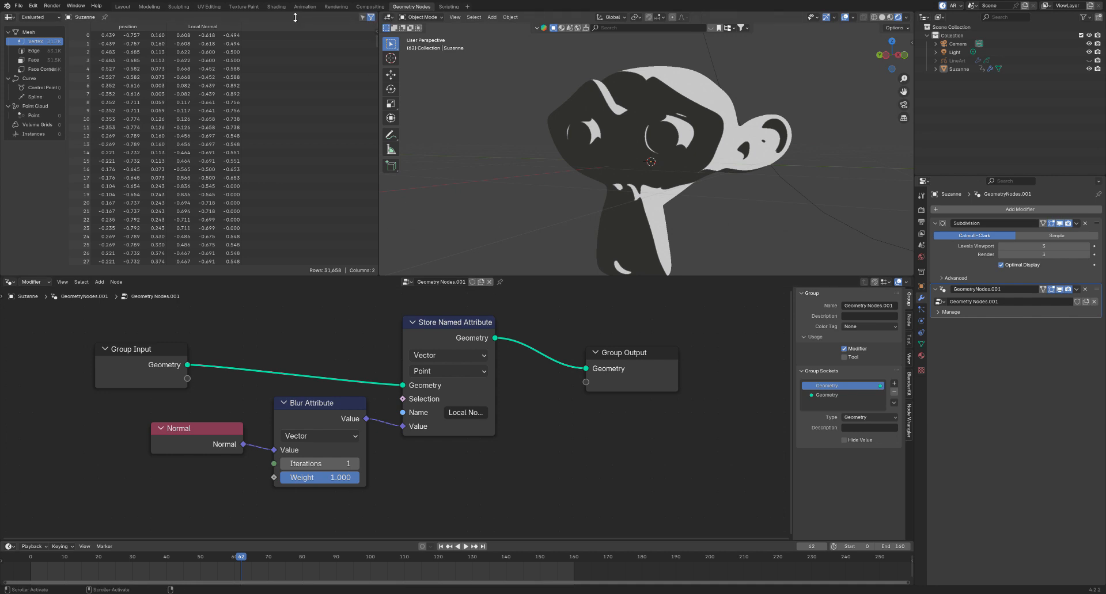
Switch to the Shading workspace and rearrange the material nodes, moving Vector Transform below the Attribute node and Material Output slightly up.
left_click(274, 7)
scroll(398, 496, "up", 1)
middle_click_drag(398, 495, 700, 535)
scroll(633, 529, "up", 5)
middle_click_drag(631, 528, 564, 551)
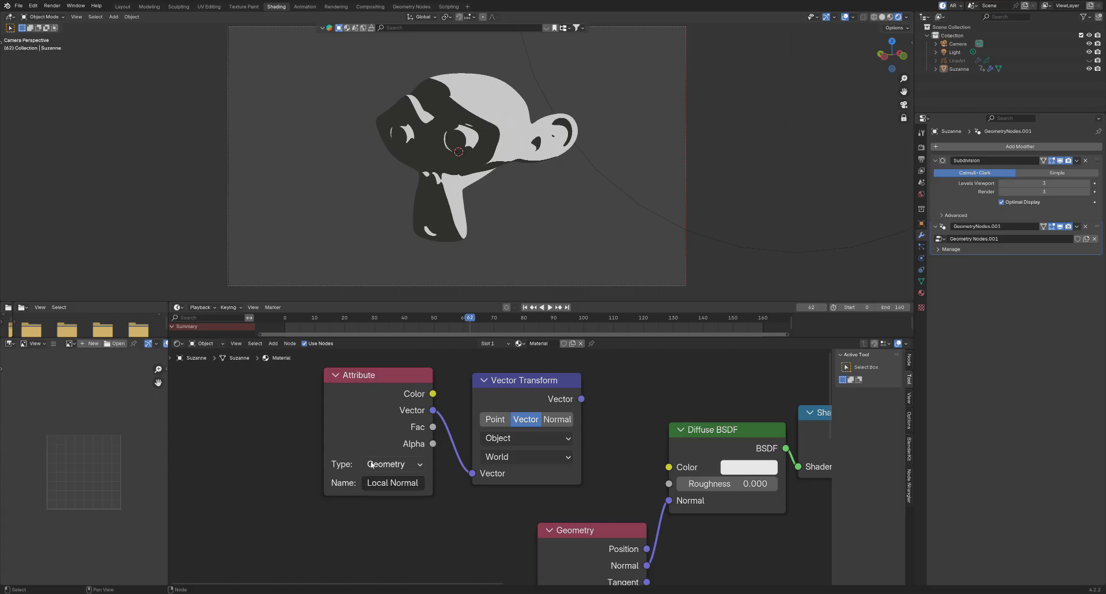
middle_click_drag(551, 478, 380, 485)
scroll(380, 486, "down", 4)
left_click_drag(391, 408, 257, 561)
scroll(401, 503, "down", 3)
middle_click_drag(675, 462, 565, 464)
left_click_drag(731, 486, 723, 449)
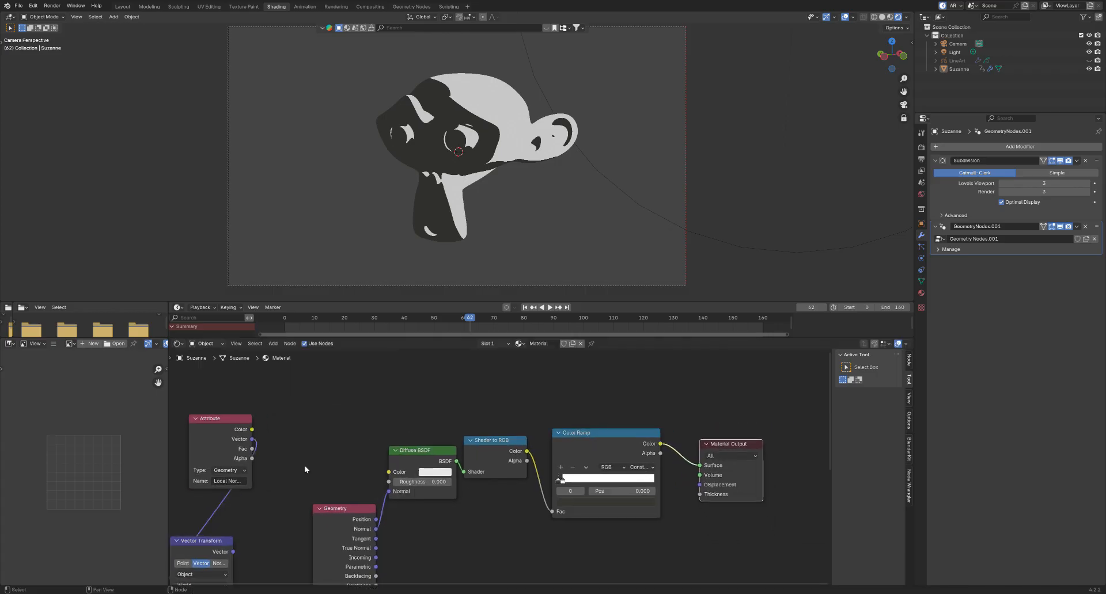
Connect the Attribute's Vector directly to the Material Output's Surface and play the animation to examine the normal colors on rotating Suzanne.
left_click_drag(244, 446, 699, 465)
key("space")
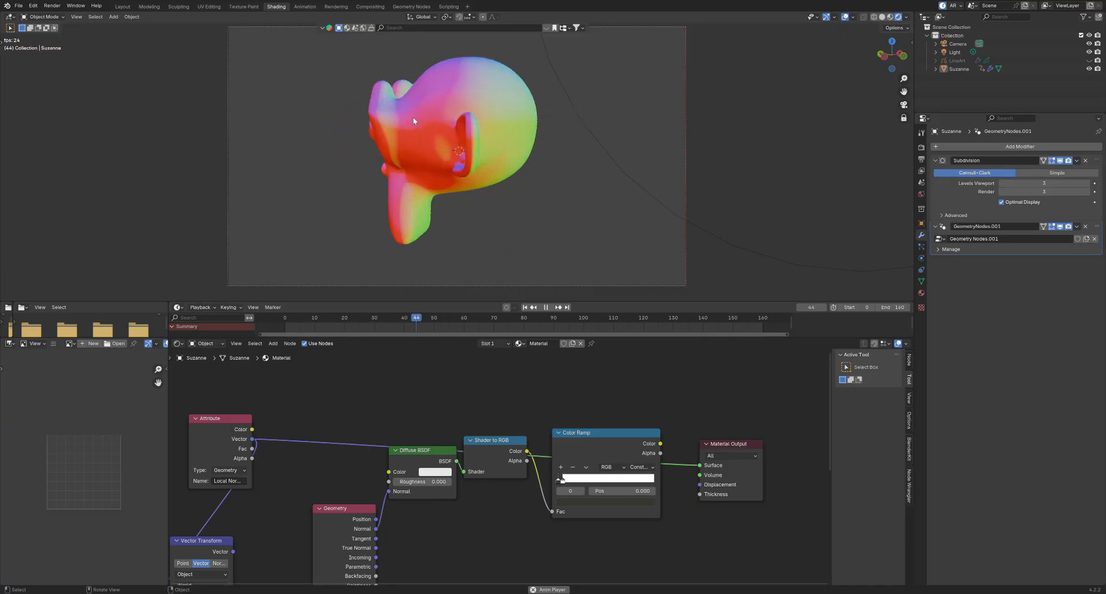
key("space")
scroll(453, 170, "down", 5)
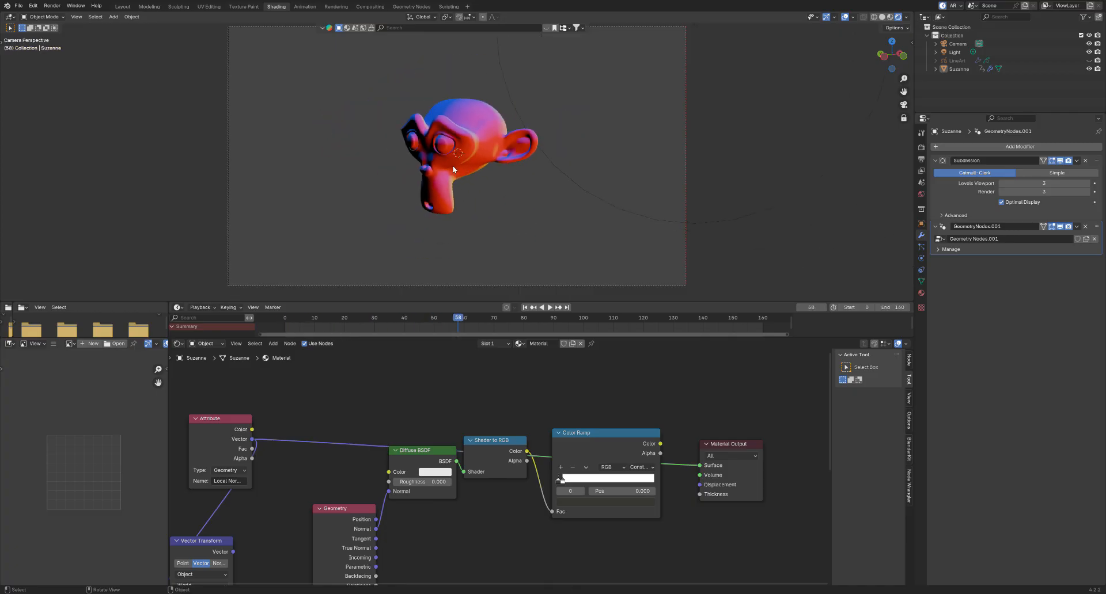
middle_click_drag(512, 151, 491, 179, "shift")
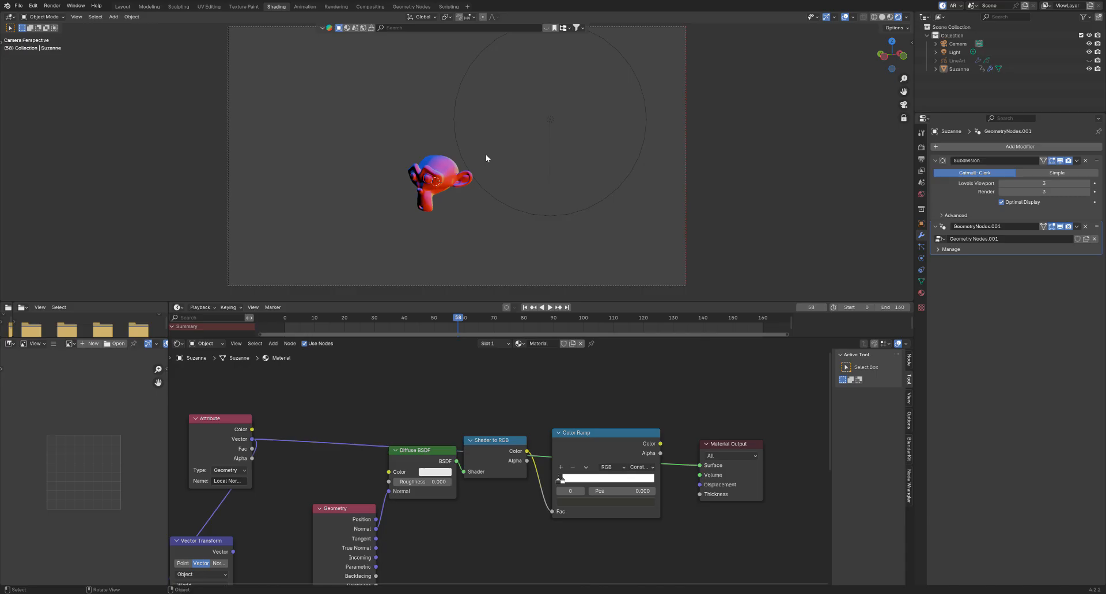
scroll(486, 154, "up", 3)
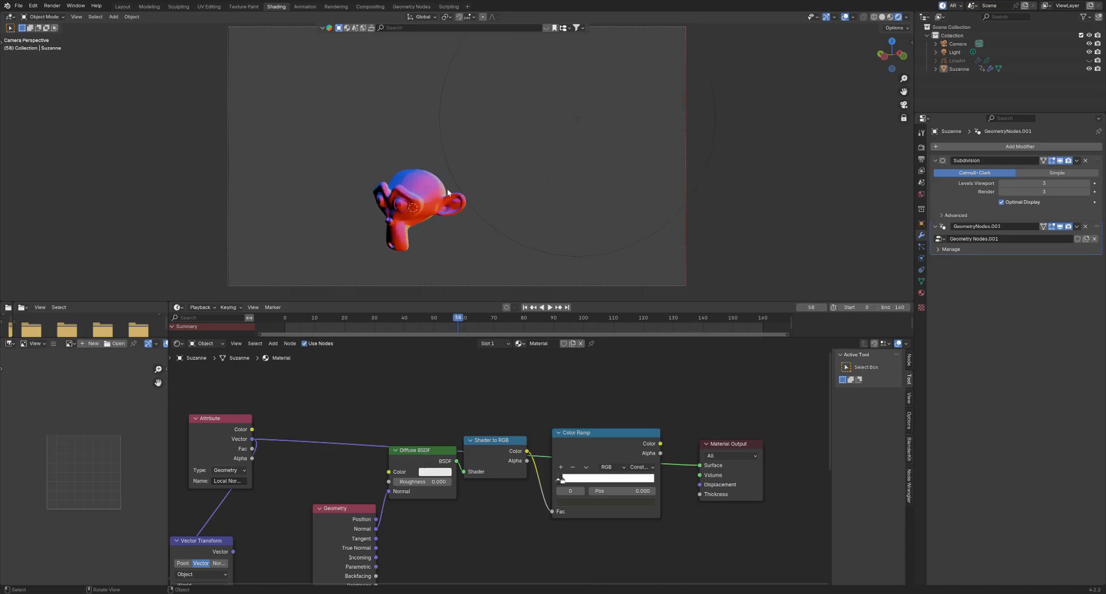
key("space")
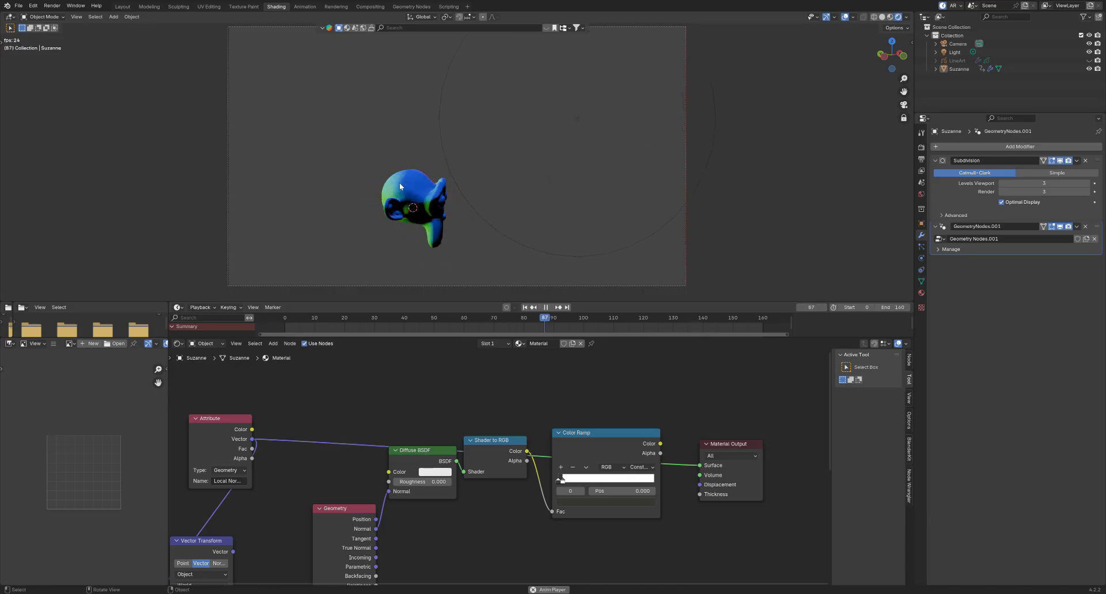
key("space")
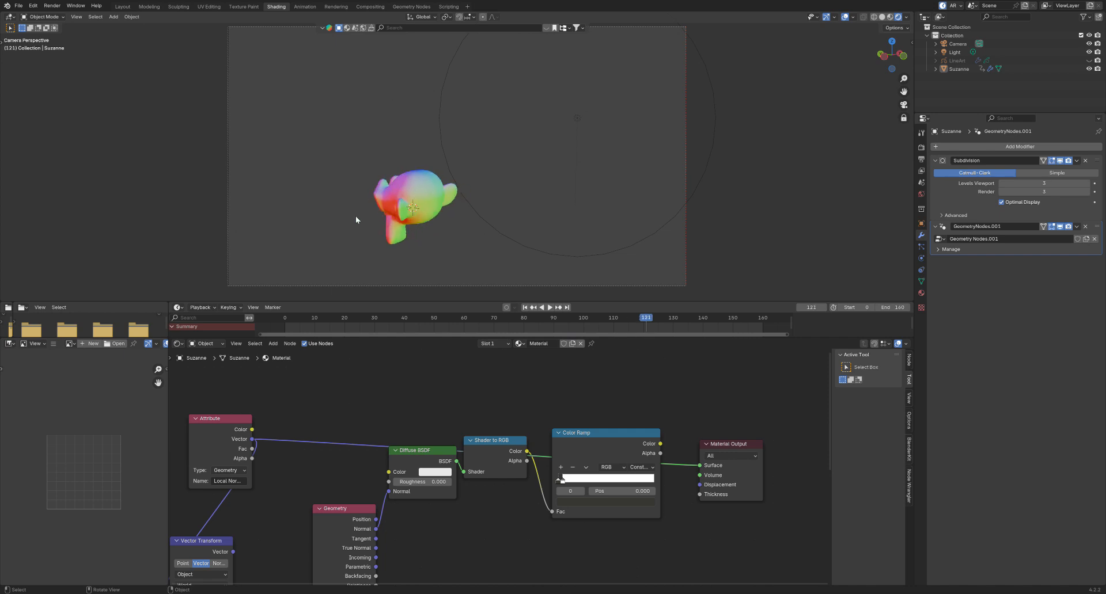
scroll(459, 182, "up", 5)
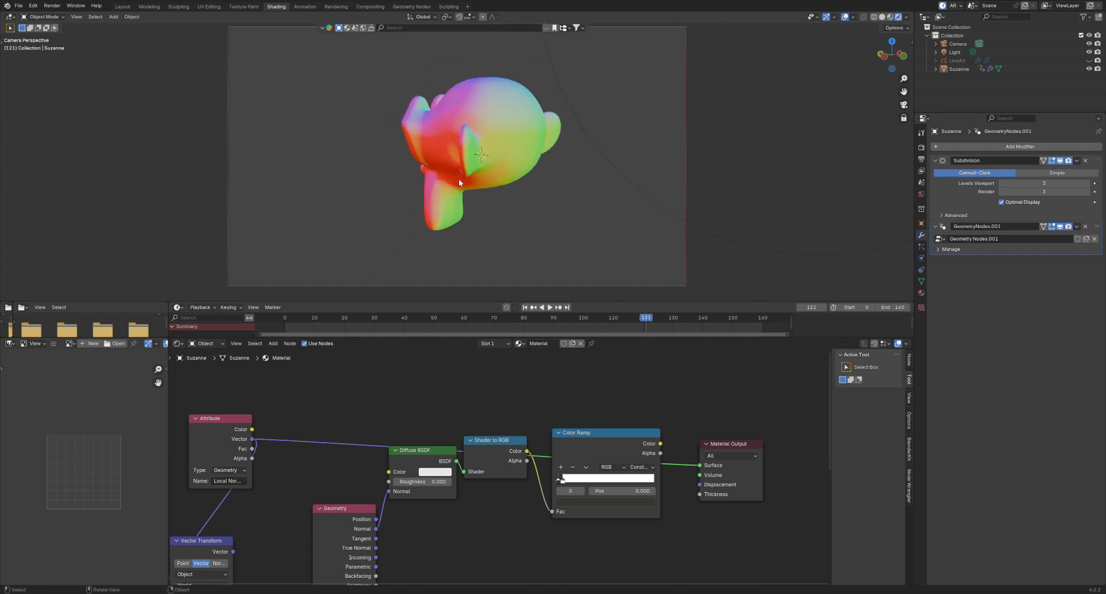
middle_click_drag(459, 180, 449, 183, "shift")
Place the Vector Transform node between the Attribute and Diffuse BSDF nodes and replay the animation to check the local normals.
middle_click_drag(276, 508, 350, 459)
scroll(360, 485, "up", 3)
left_click_drag(294, 531, 458, 380)
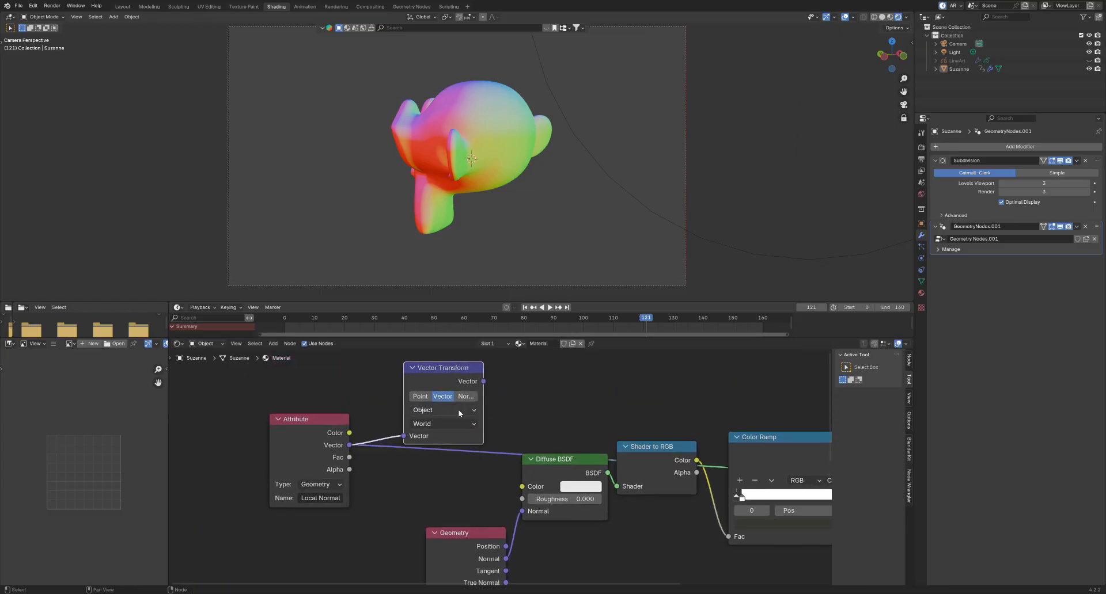
scroll(458, 411, "up", 2)
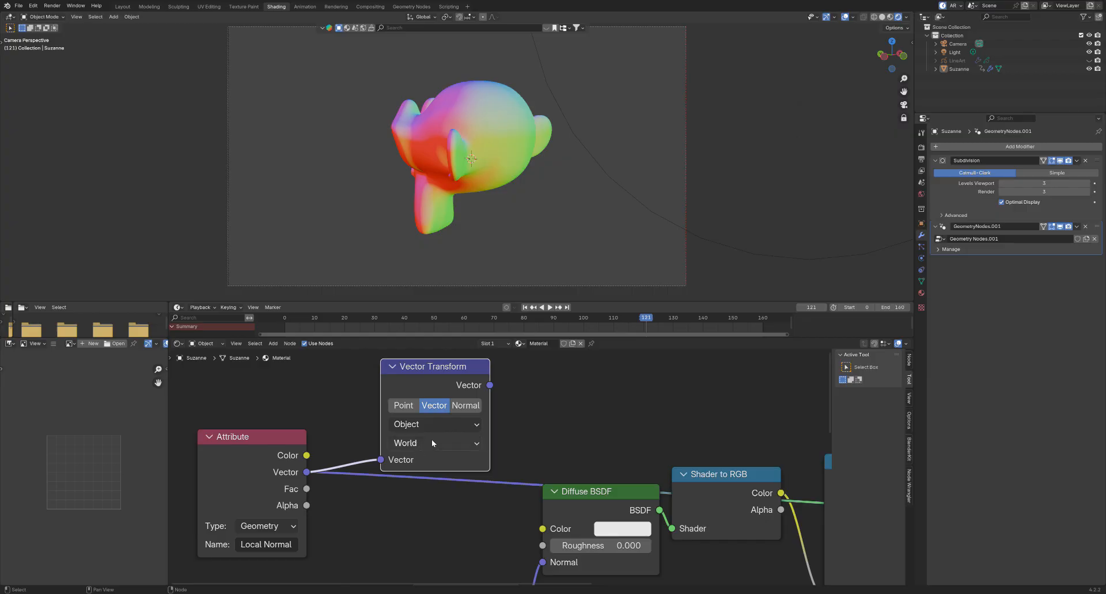
left_click_drag(425, 381, 425, 397)
scroll(424, 403, "down", 1)
middle_click_drag(464, 535, 426, 533)
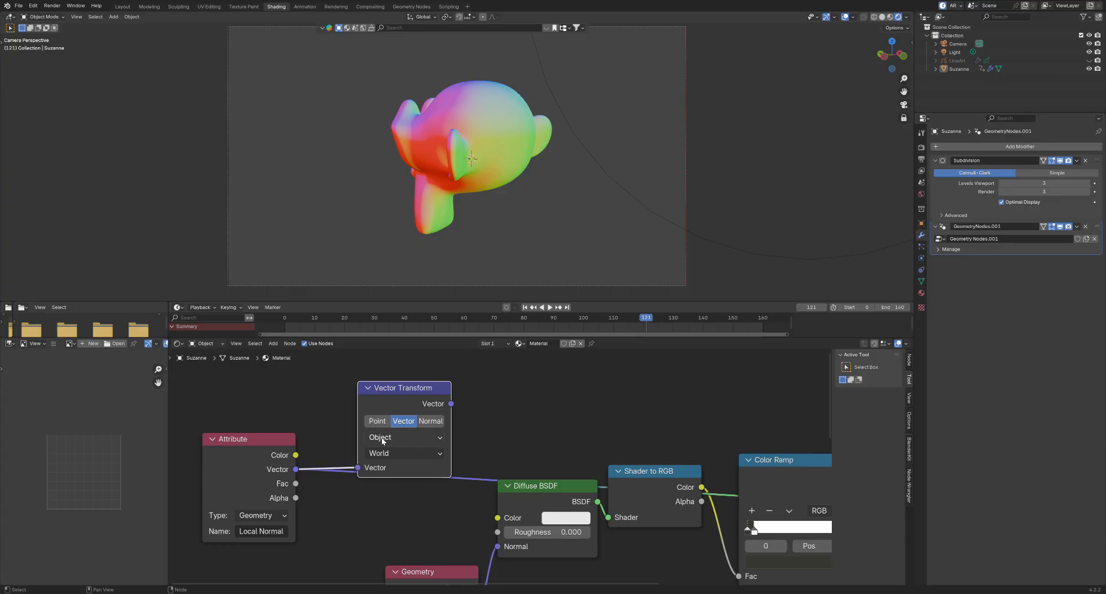
key("space")
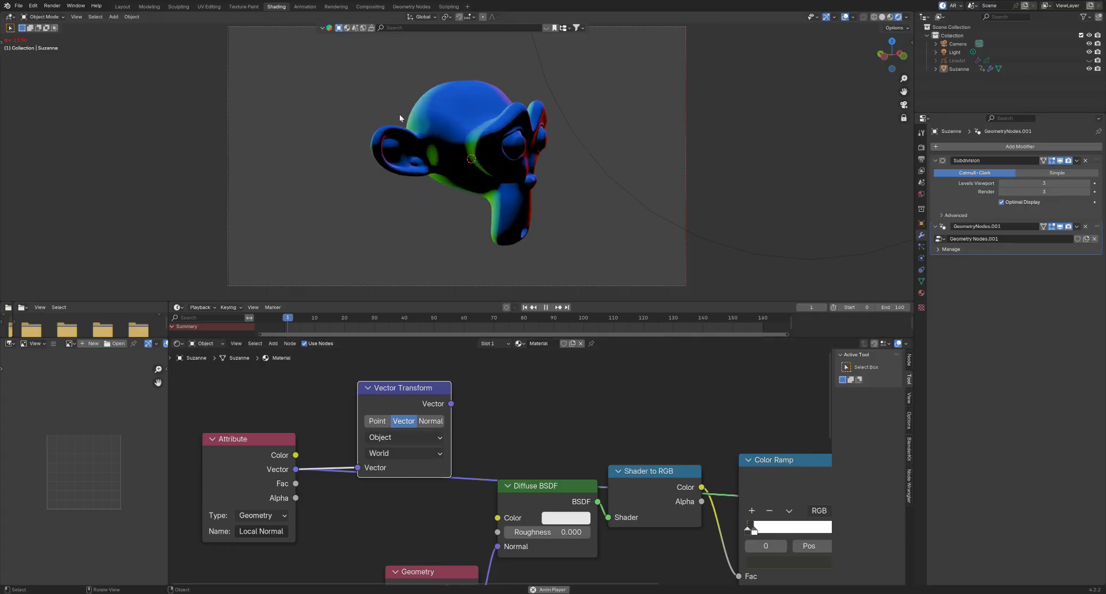
key("space")
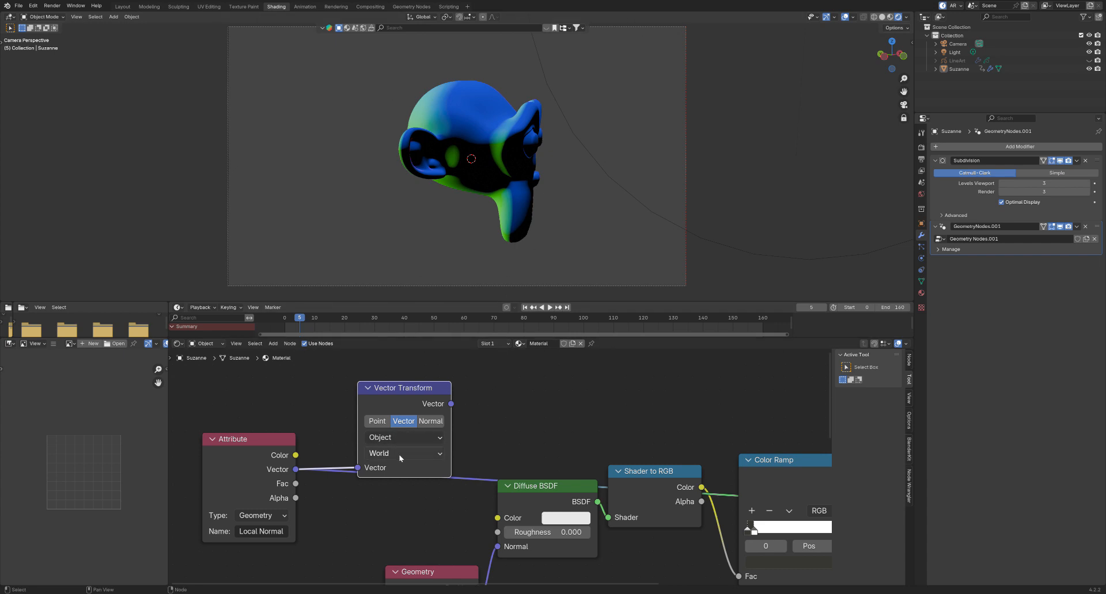
Connect Vector Transform's output to the Diffuse BSDF's Normal and the Color Ramp's Color to the Material Output's Surface.
scroll(483, 504, "down", 1)
middle_click_drag(533, 495, 451, 482)
left_click_drag(451, 481, 453, 405)
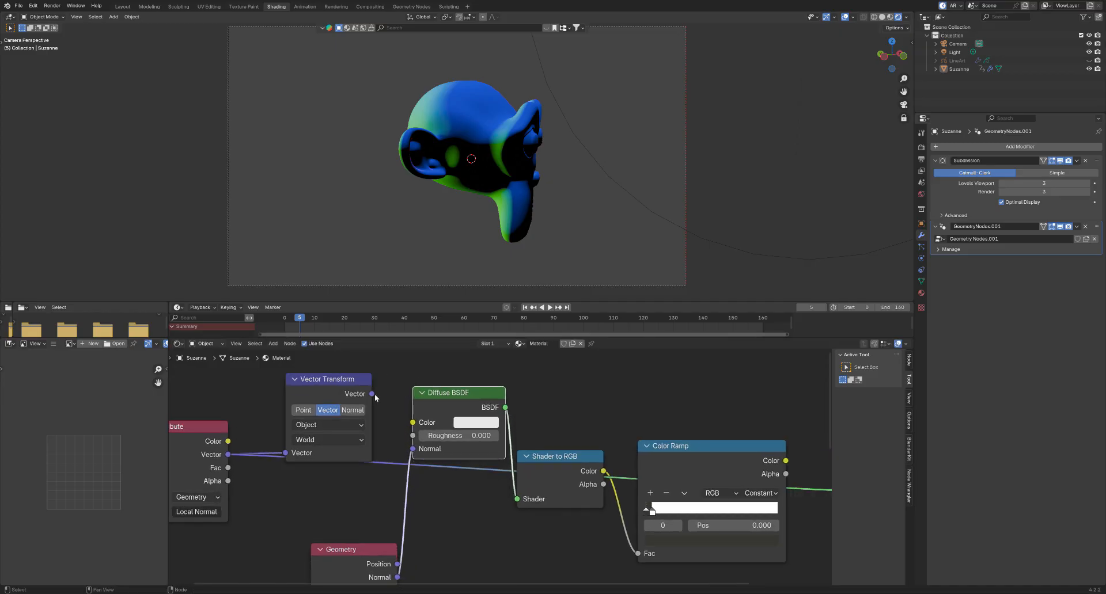
left_click_drag(372, 394, 387, 416)
left_click_drag(410, 450, 411, 450)
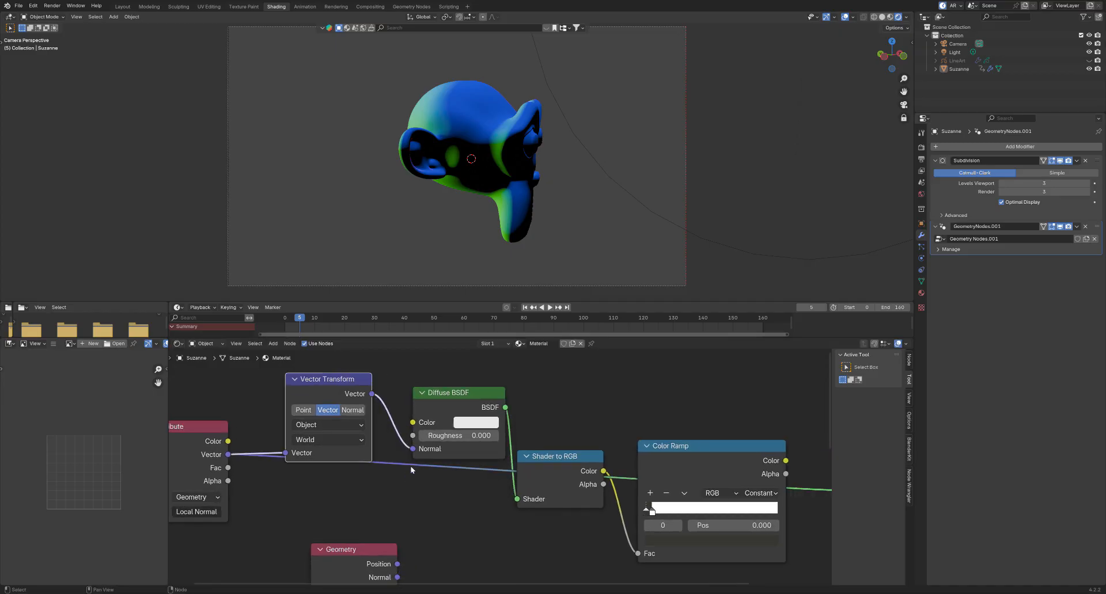
scroll(410, 466, "down", 3)
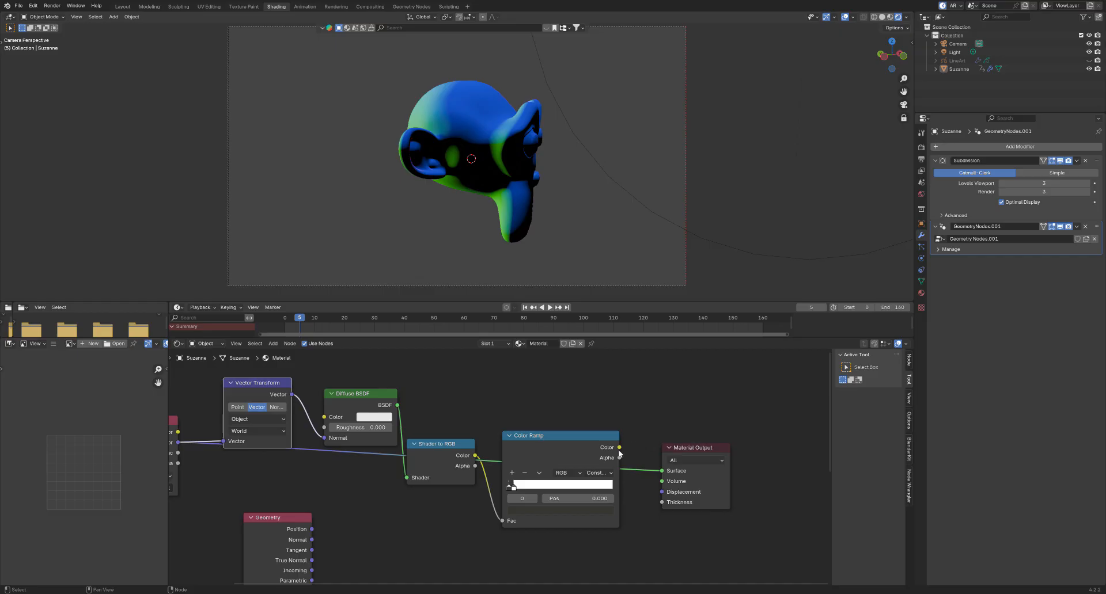
left_click_drag(619, 448, 662, 471)
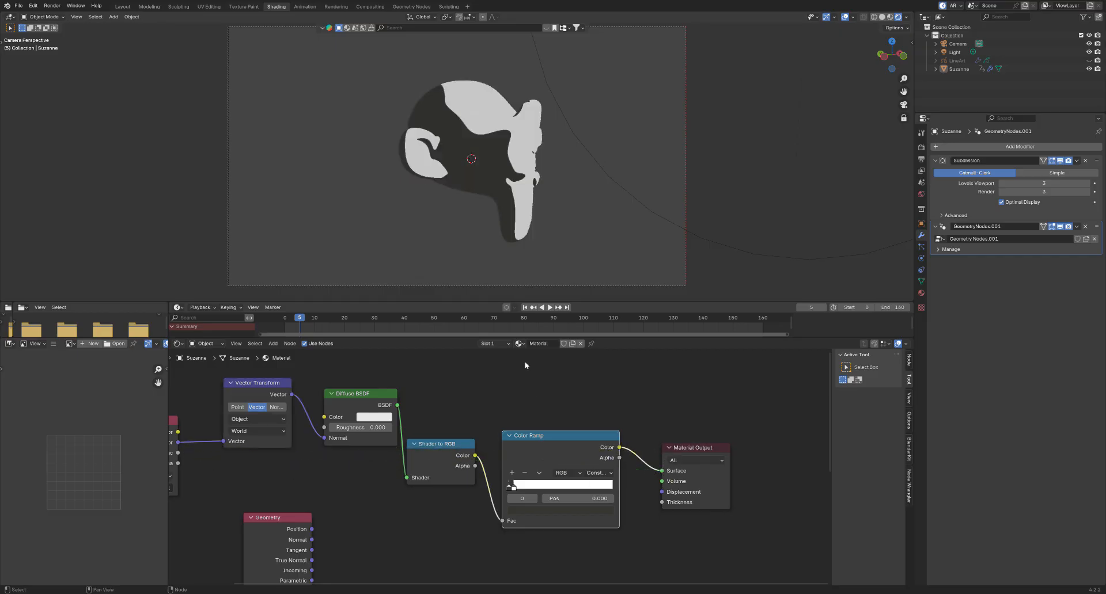
Play the animation to check the two-tone shading and return to the Geometry Nodes workspace, stopping at frame 60.
key("space")
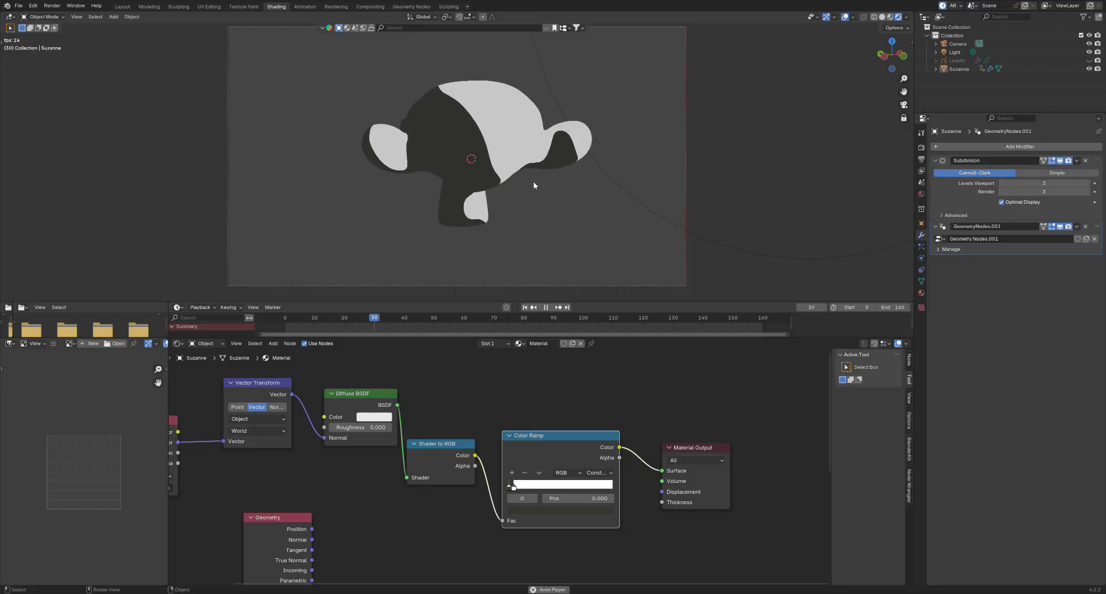
left_click(365, 8)
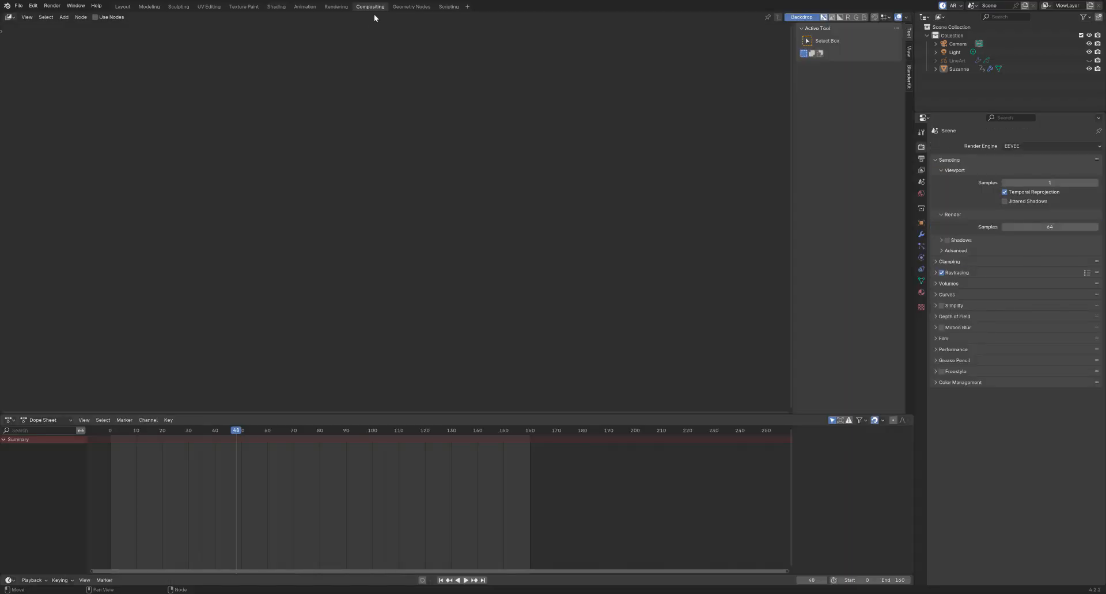
left_click(410, 7)
key("space")
key("space")
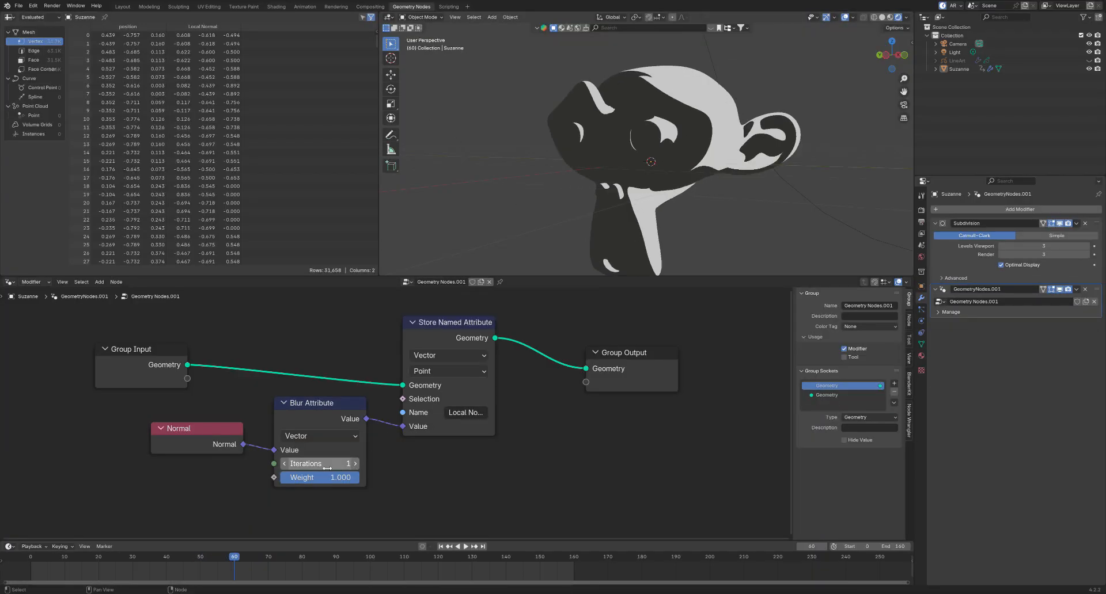
Expose the Blur Attribute's Iterations through the Group Input and raise the modifier's Iterations to 119.
mouse_move(324, 464)
left_mouse_down()
mouse_move(528, 464)
mouse_move(349, 464)
left_mouse_up()
left_click_drag(273, 464, 188, 380)
mouse_move(1034, 313)
left_mouse_down()
mouse_move(1071, 312)
mouse_move(1008, 312)
mouse_move(1065, 313)
mouse_move(1019, 313)
left_mouse_up()
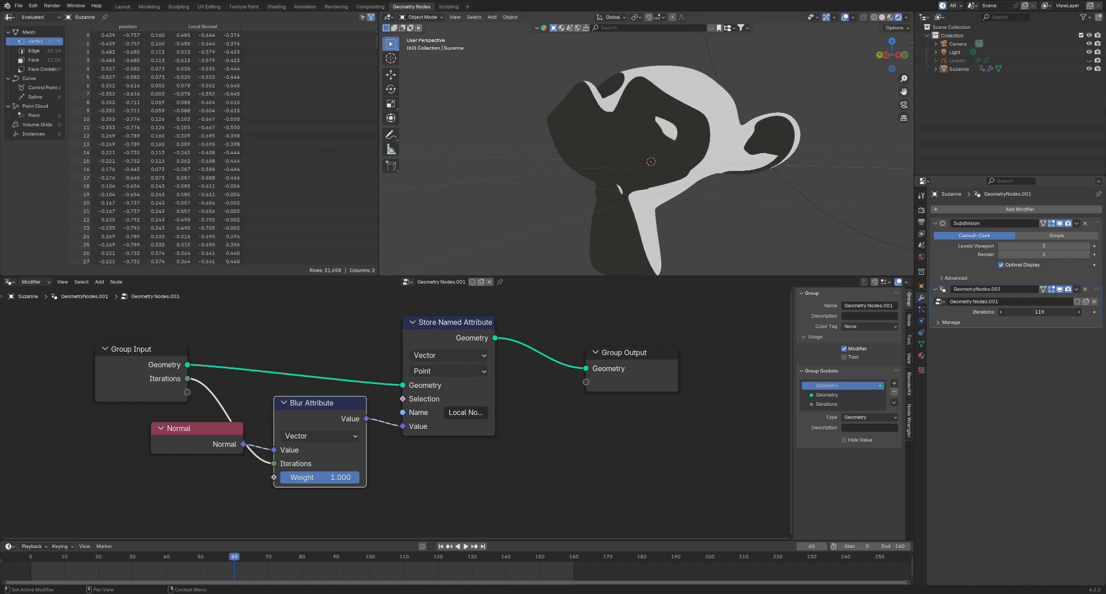